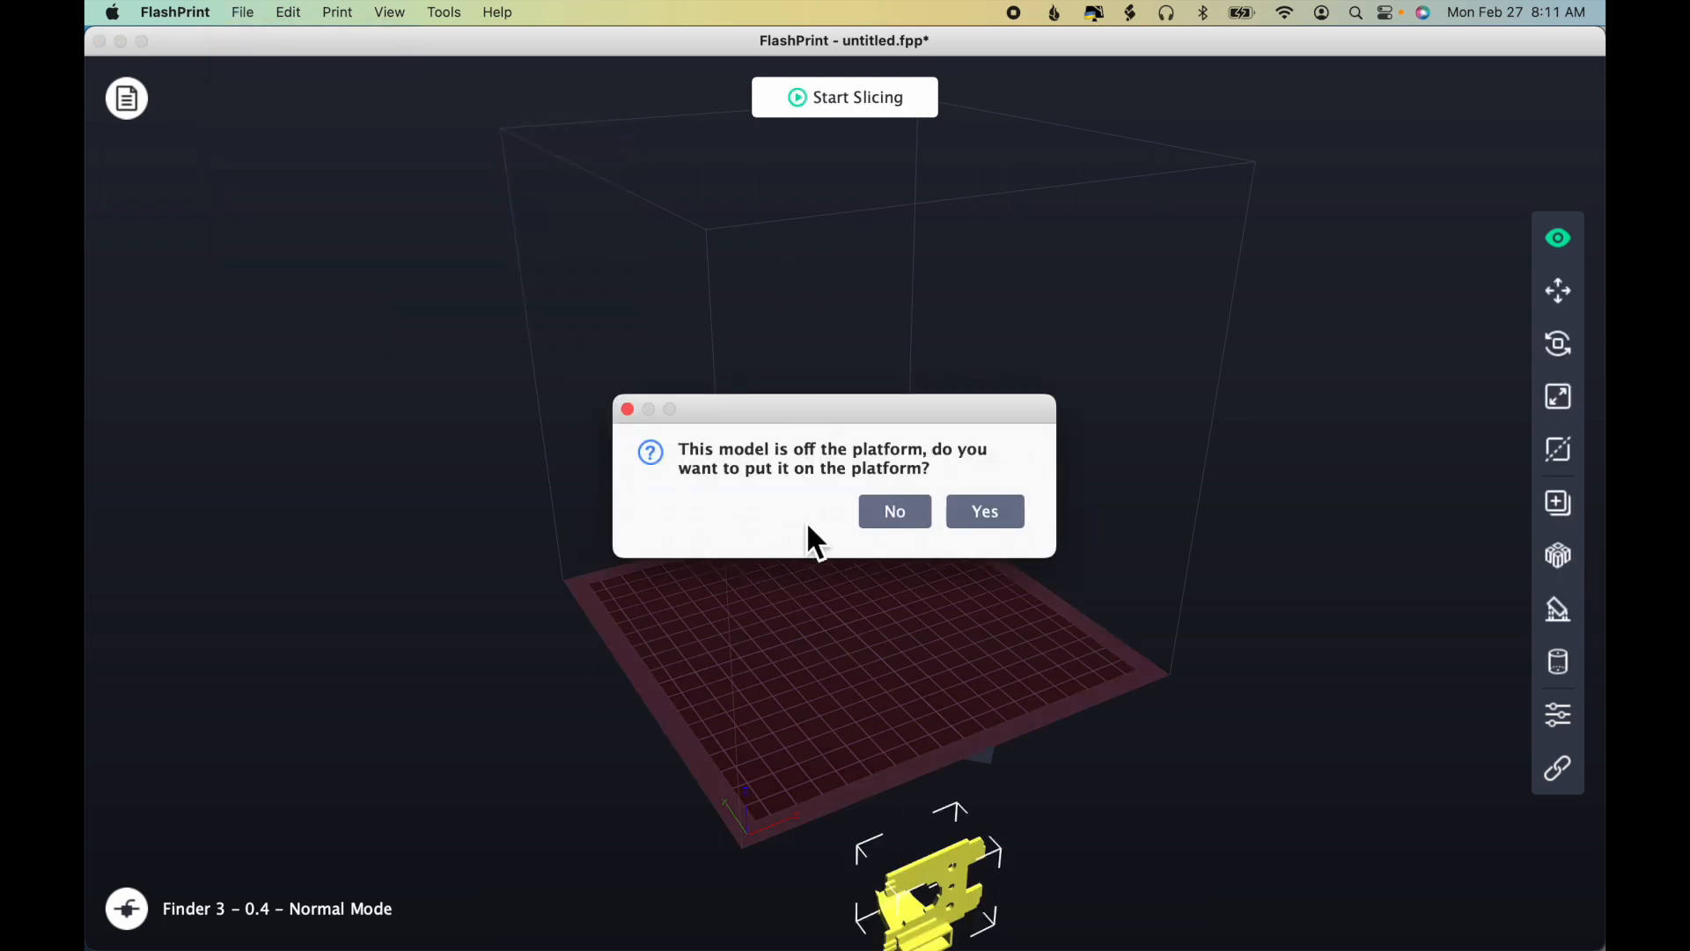
Step: Put the off-platform model onto the build platform and inspect its overhangs from above and below
{"action": "left_click", "coordinate": [1001, 510]}
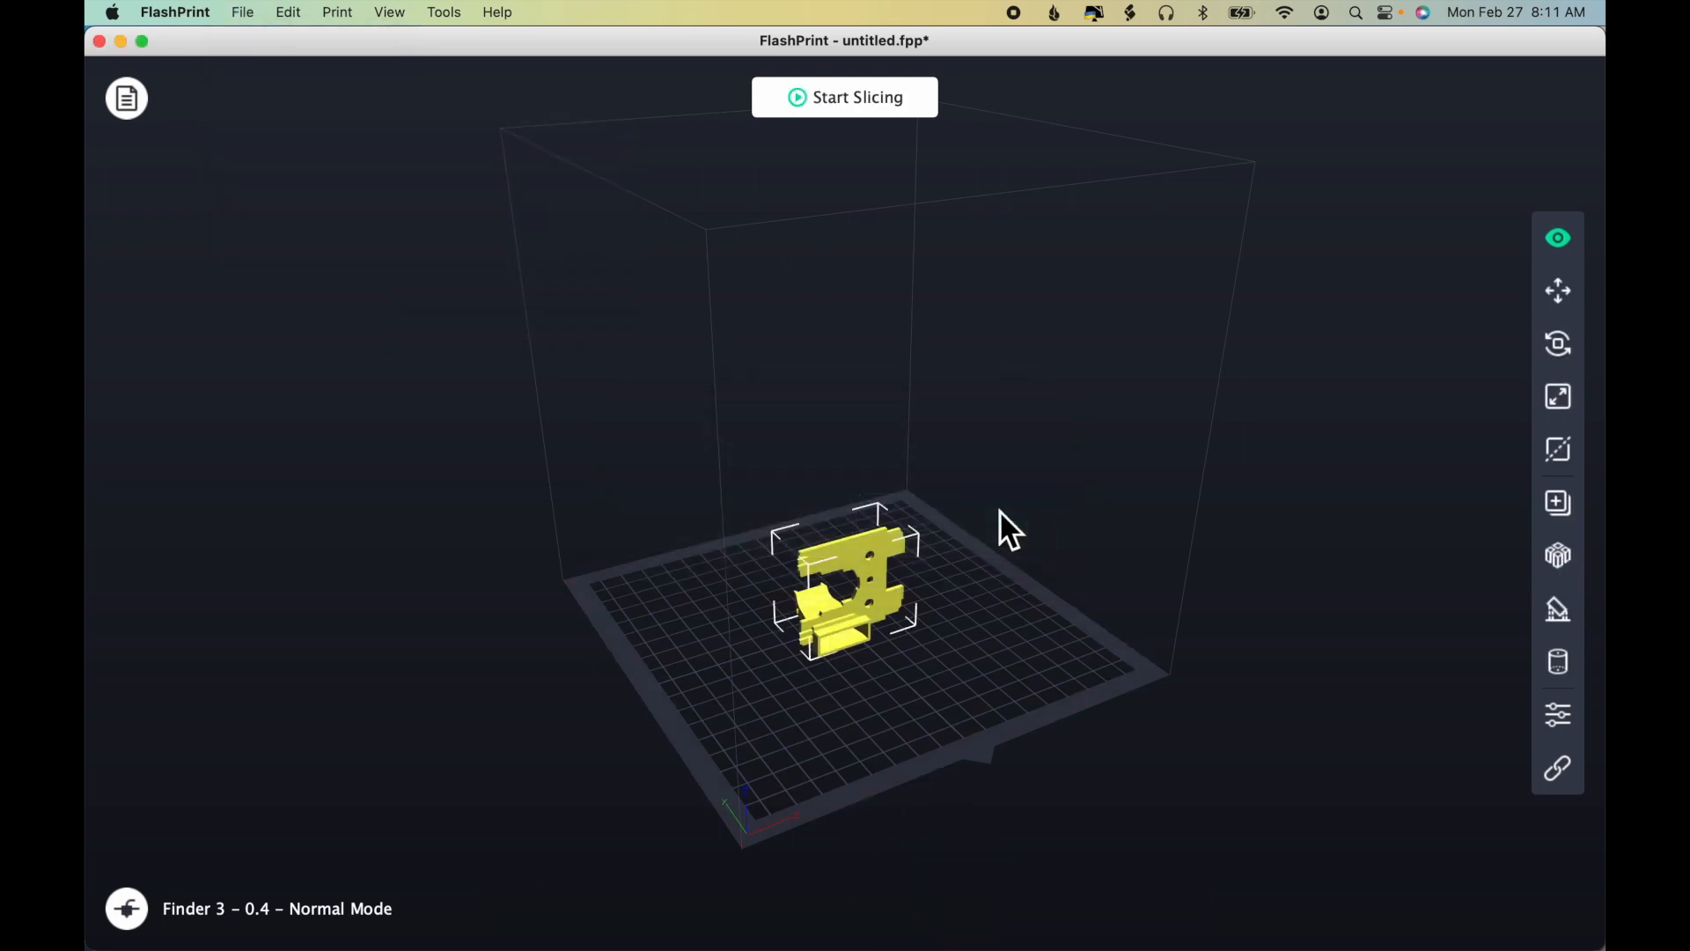
{"action": "scroll", "coordinate": [1000, 509], "scroll_direction": "up", "scroll_amount": 5}
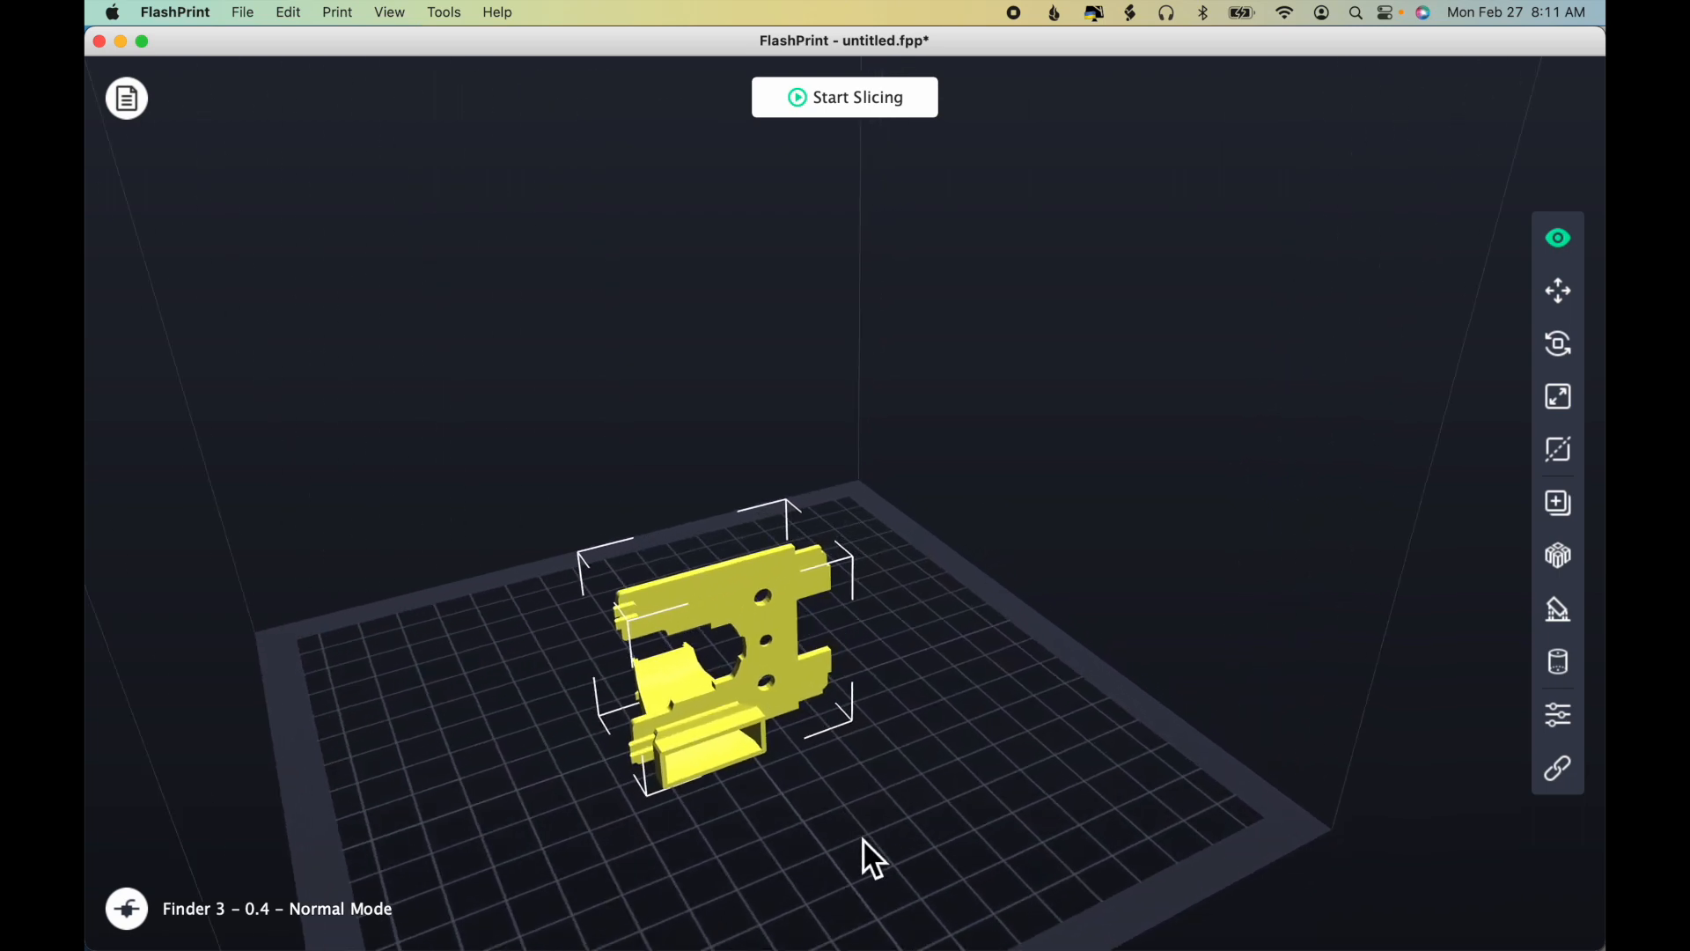
{"action": "left_click_drag", "start_coordinate": [722, 692], "coordinate": [863, 547]}
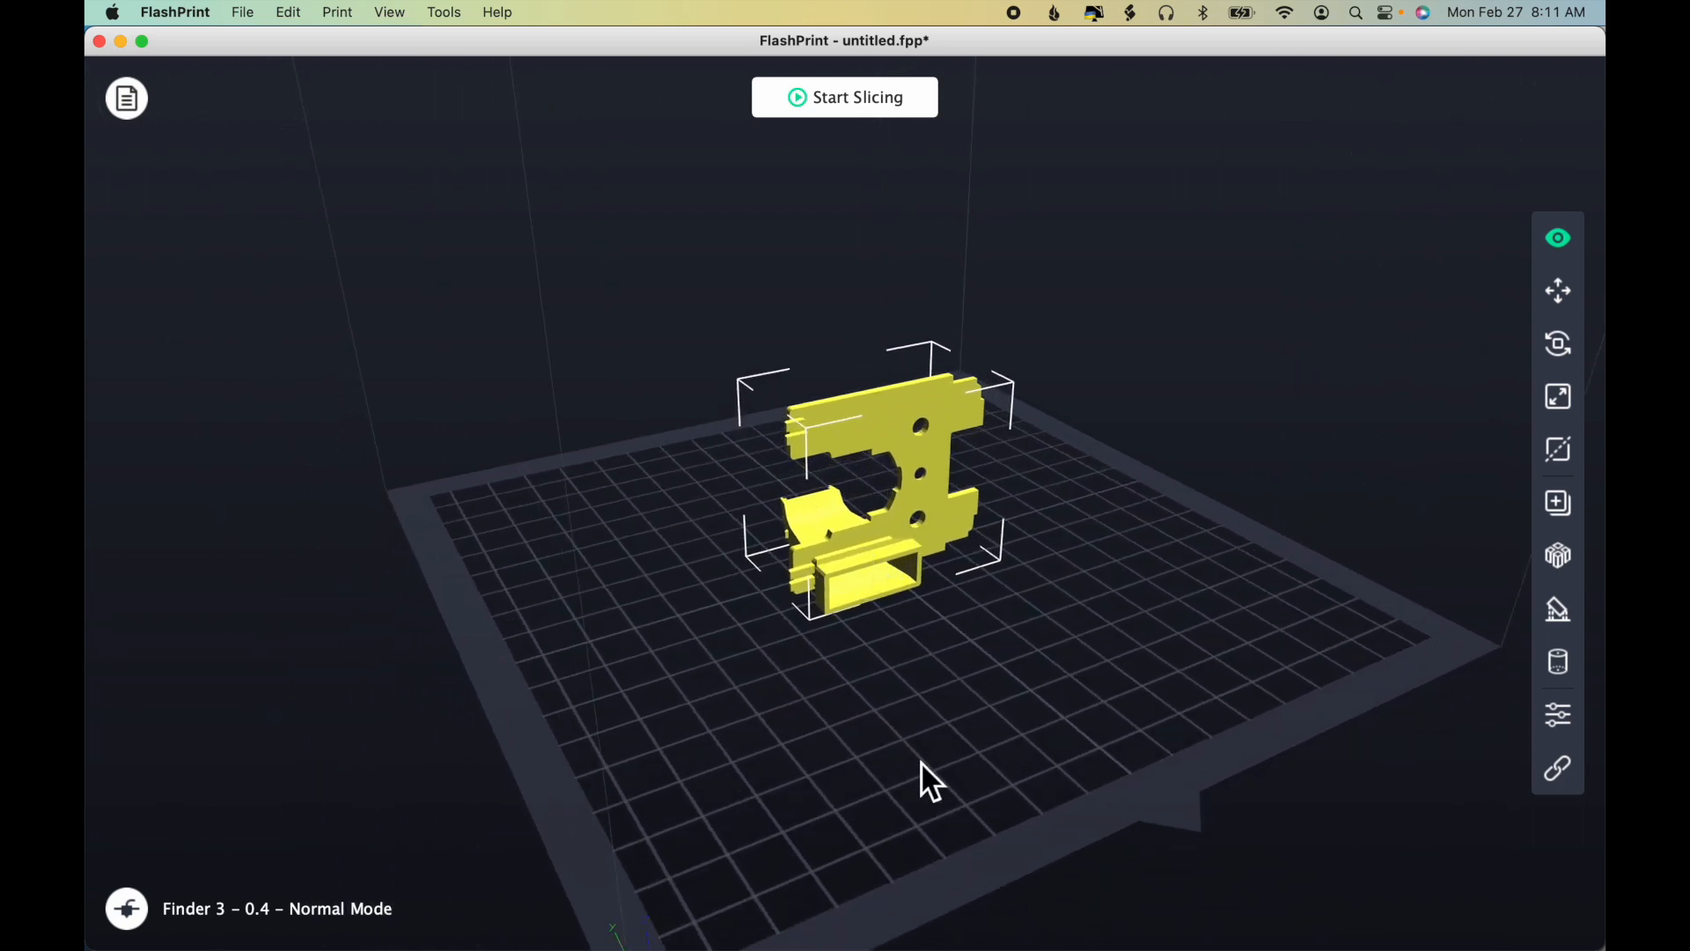
{"action": "scroll", "coordinate": [921, 763], "scroll_direction": "up", "scroll_amount": 2}
{"action": "left_click_drag", "start_coordinate": [924, 768], "coordinate": [1044, 670]}
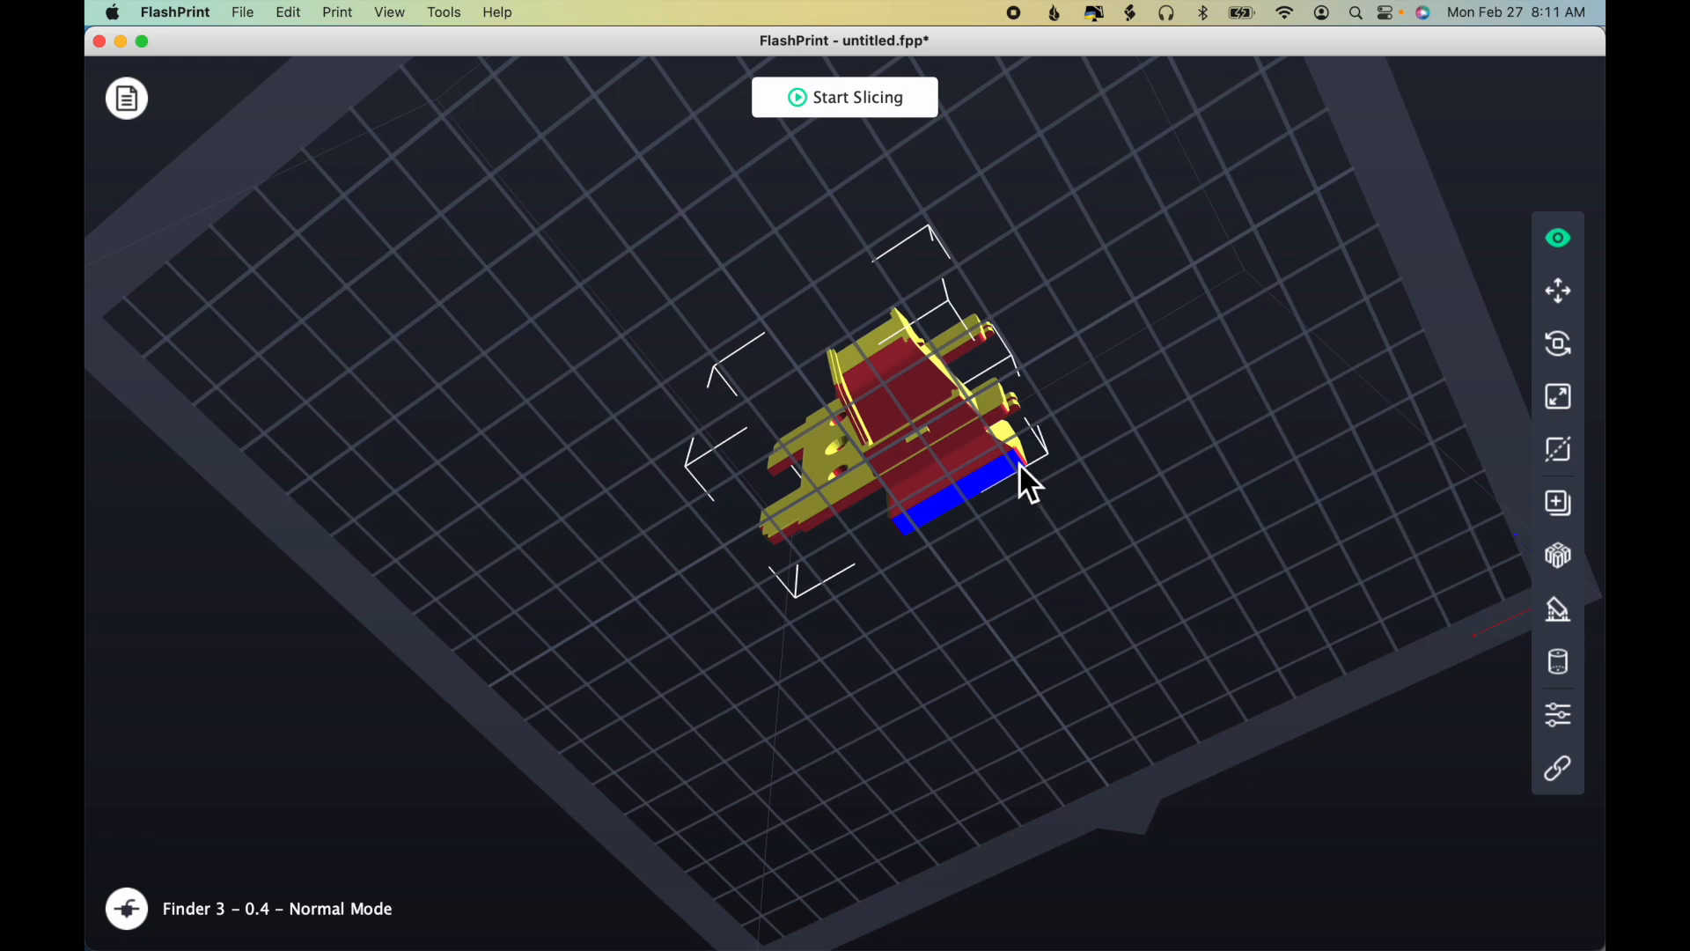
{"action": "left_click_drag", "start_coordinate": [1029, 475], "coordinate": [992, 614]}
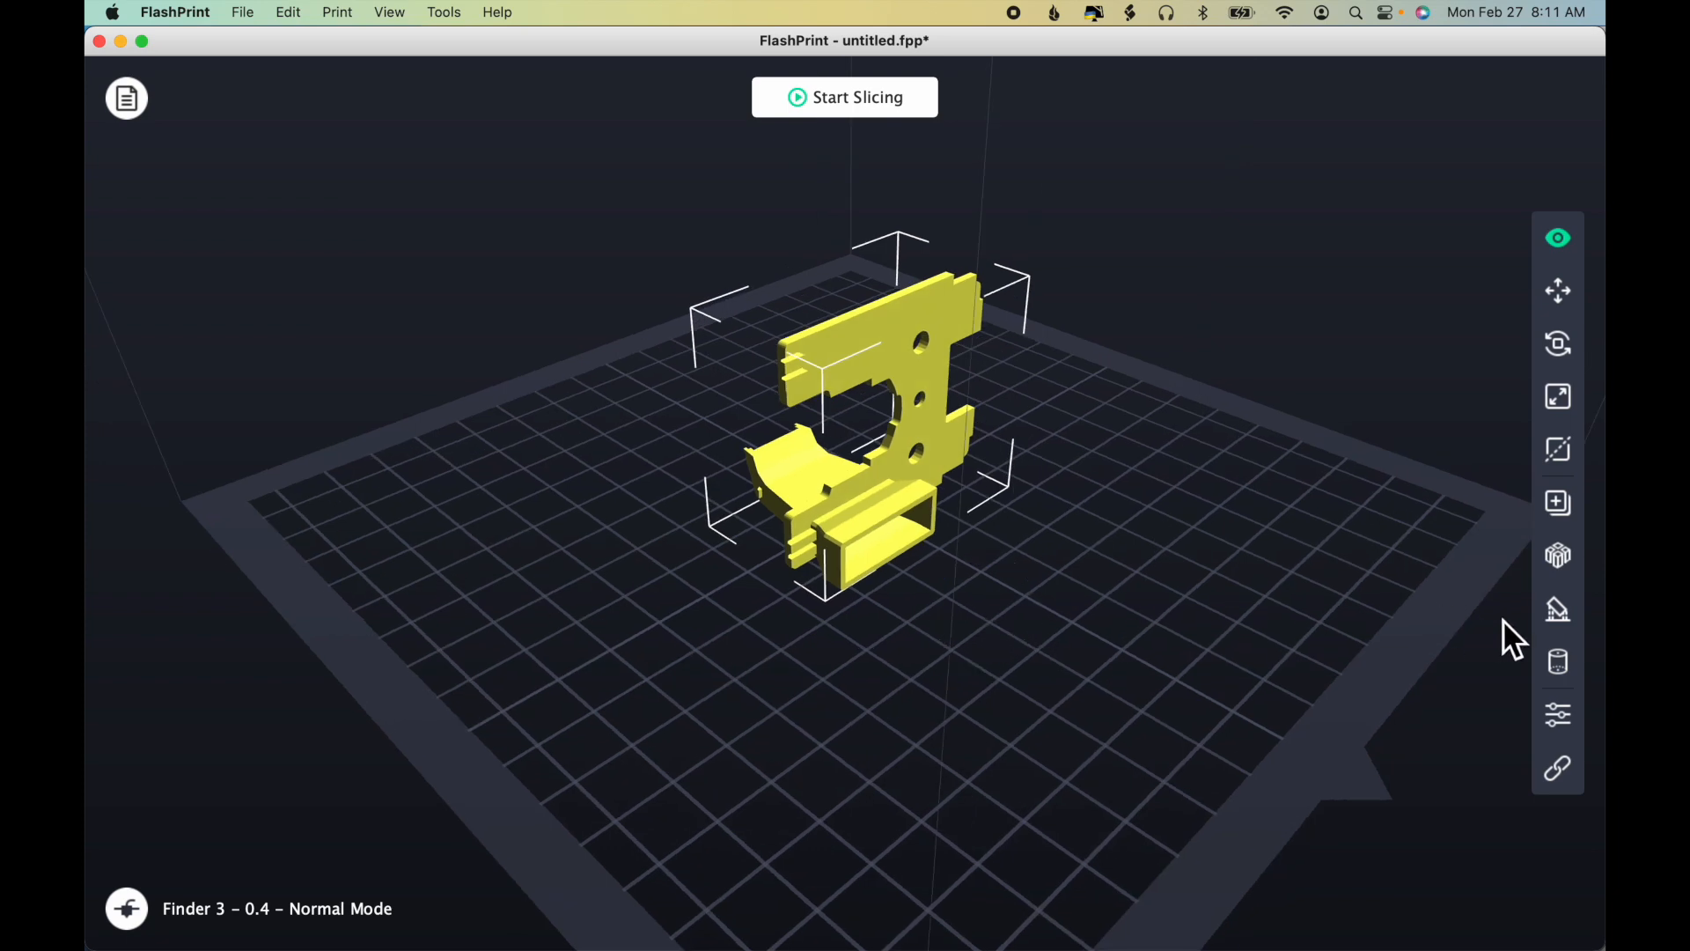
Step: Generate automatic linear supports with a 55° overhang threshold and 1.5 mm pillar size, check them around the part, and leave support editing
{"action": "left_click", "coordinate": [1556, 612]}
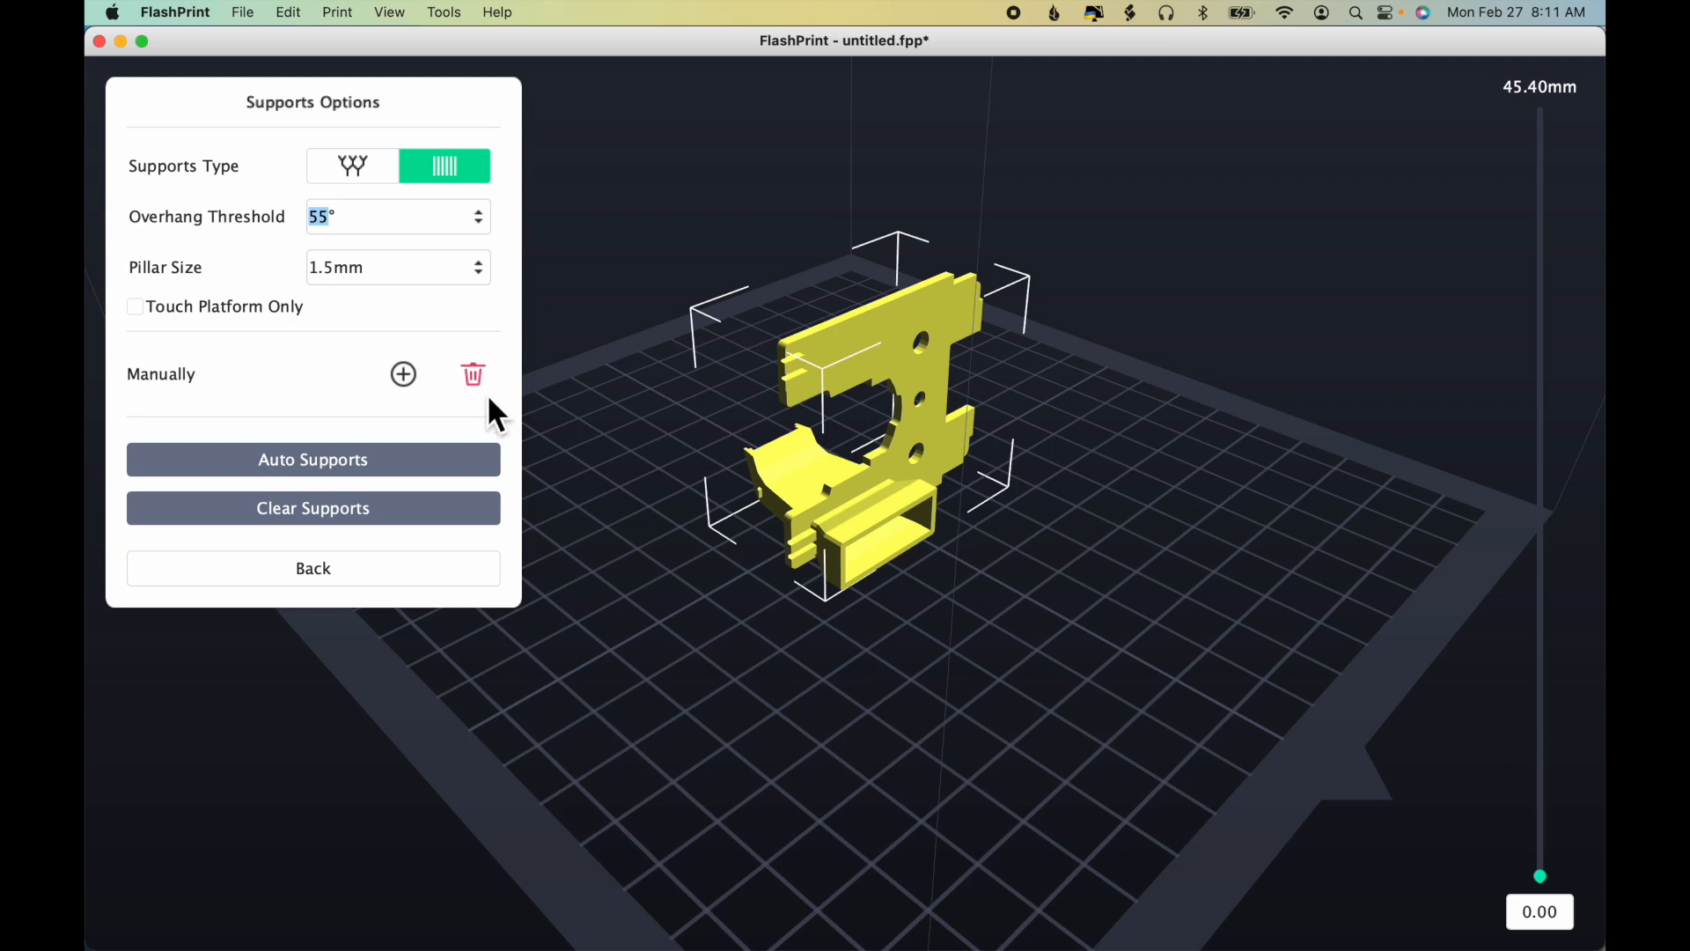
{"action": "left_click", "coordinate": [456, 461]}
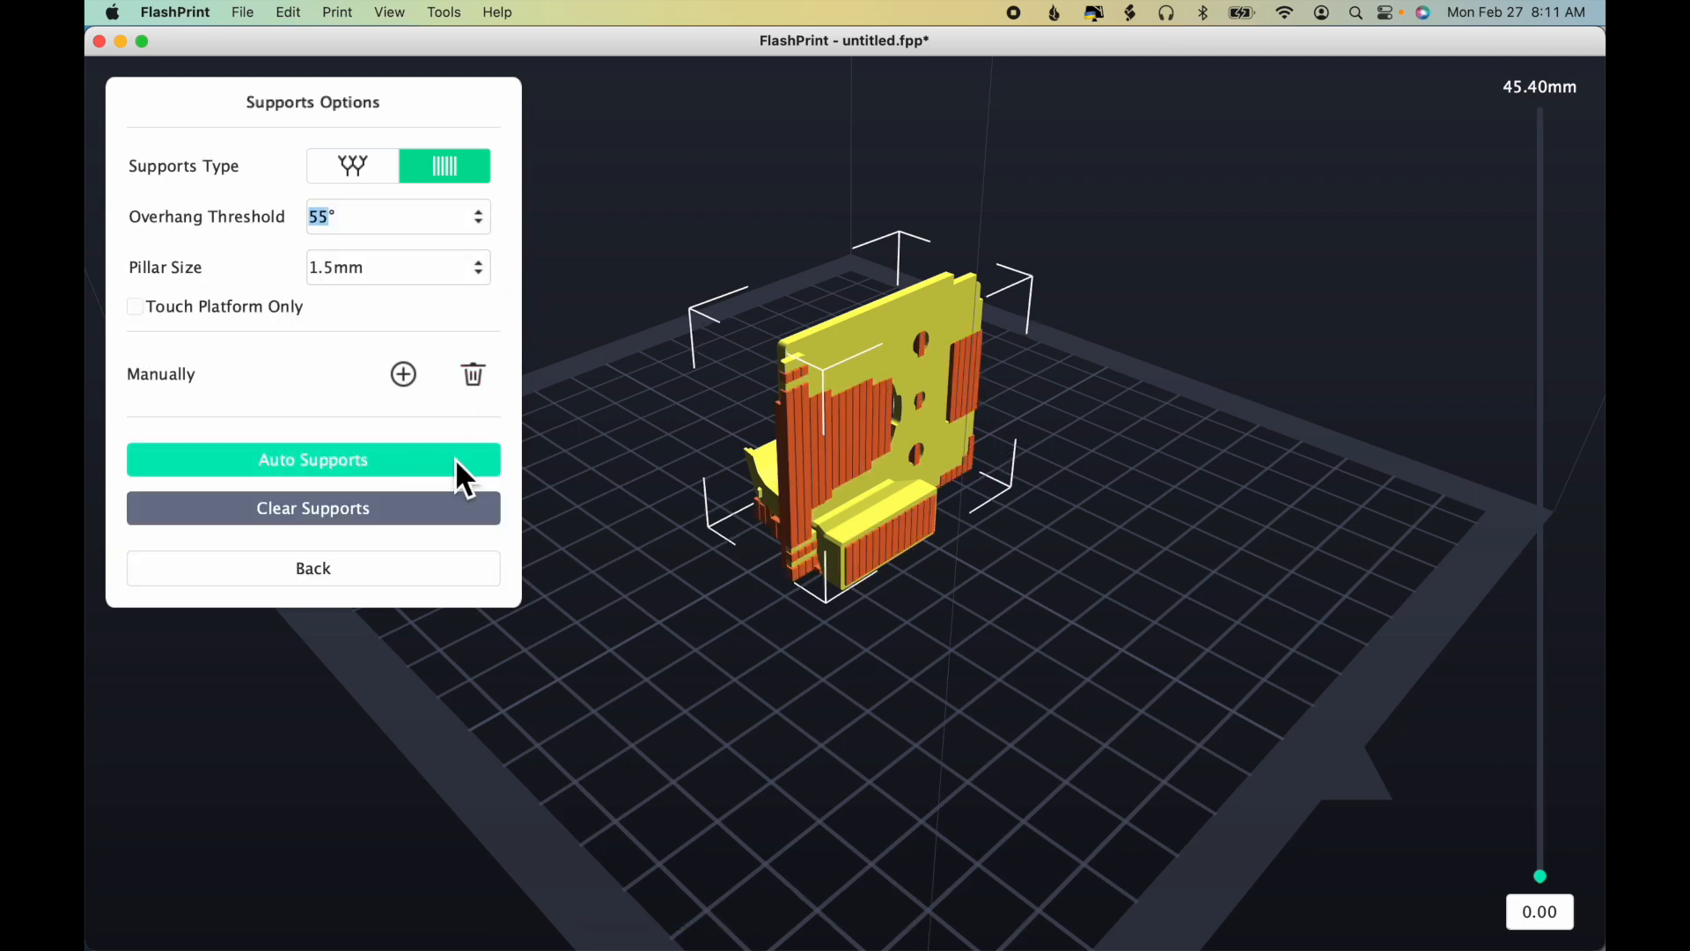
{"action": "scroll", "coordinate": [969, 676], "scroll_direction": "up", "scroll_amount": 5}
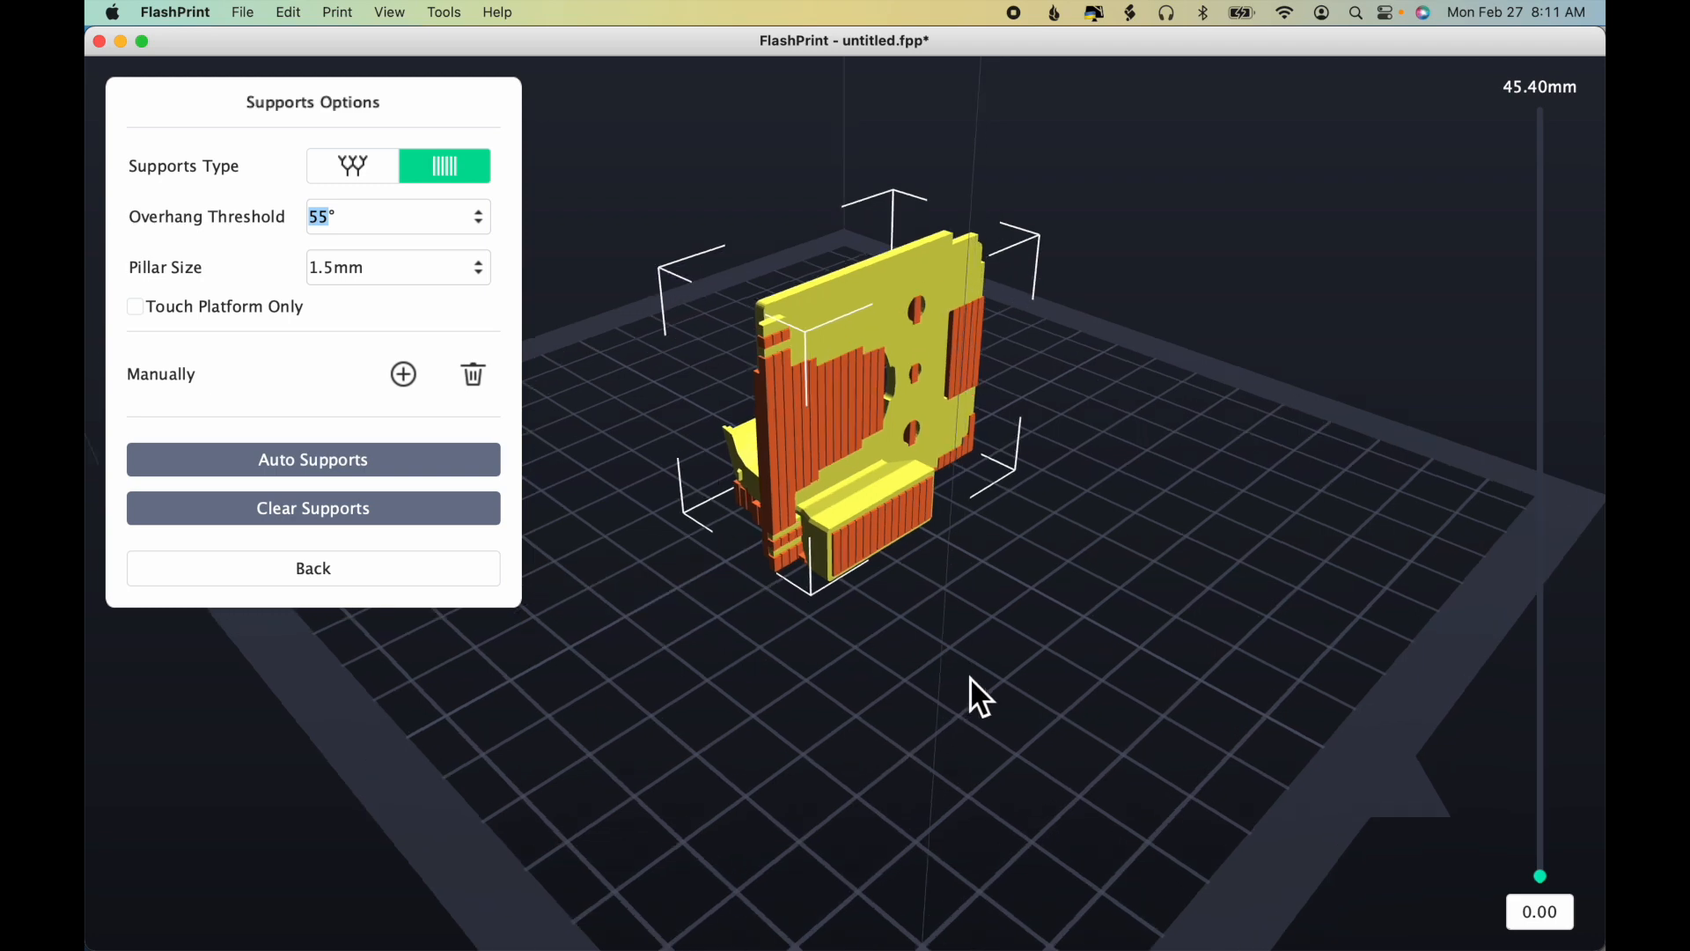
{"action": "right_click_drag", "start_coordinate": [970, 677], "coordinate": [933, 653]}
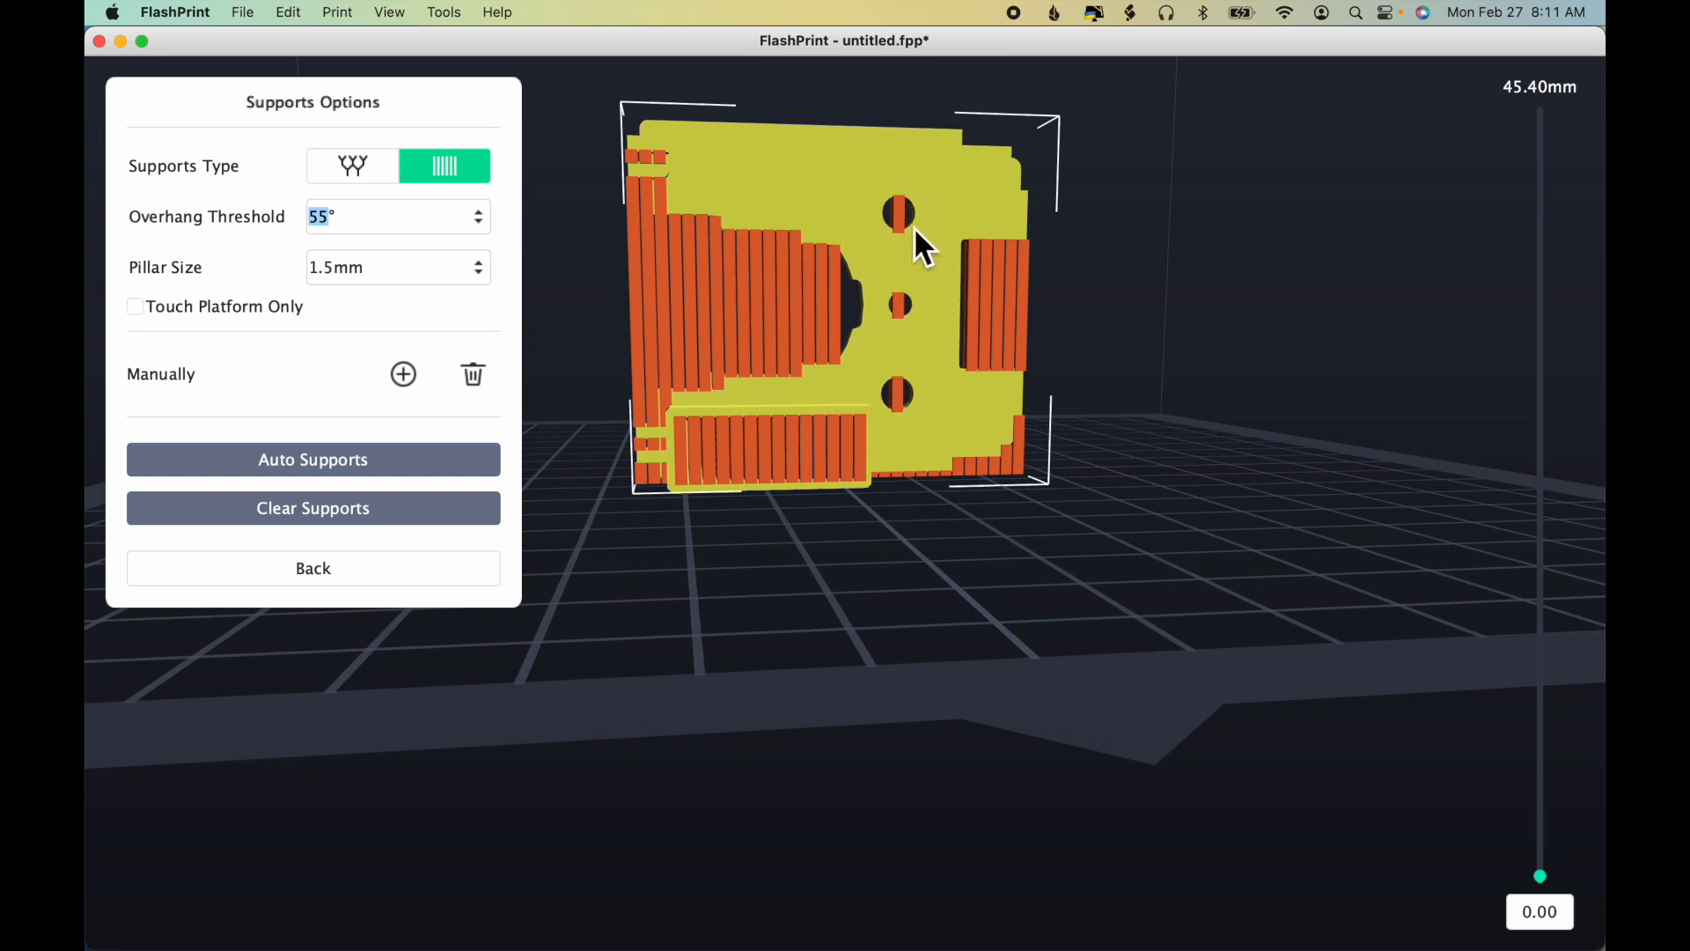
{"action": "right_click_drag", "start_coordinate": [1009, 610], "coordinate": [1180, 638]}
{"action": "right_click_drag", "start_coordinate": [1034, 352], "coordinate": [1010, 504]}
{"action": "mouse_move", "coordinate": [890, 510]}
{"action": "right_mouse_down"}
{"action": "mouse_move", "coordinate": [1001, 509]}
{"action": "mouse_move", "coordinate": [1011, 487]}
{"action": "mouse_move", "coordinate": [1049, 512]}
{"action": "mouse_move", "coordinate": [1074, 477]}
{"action": "mouse_move", "coordinate": [1064, 393]}
{"action": "mouse_move", "coordinate": [1070, 511]}
{"action": "mouse_move", "coordinate": [893, 527]}
{"action": "mouse_move", "coordinate": [917, 524]}
{"action": "right_mouse_up"}
{"action": "left_click", "coordinate": [425, 567]}
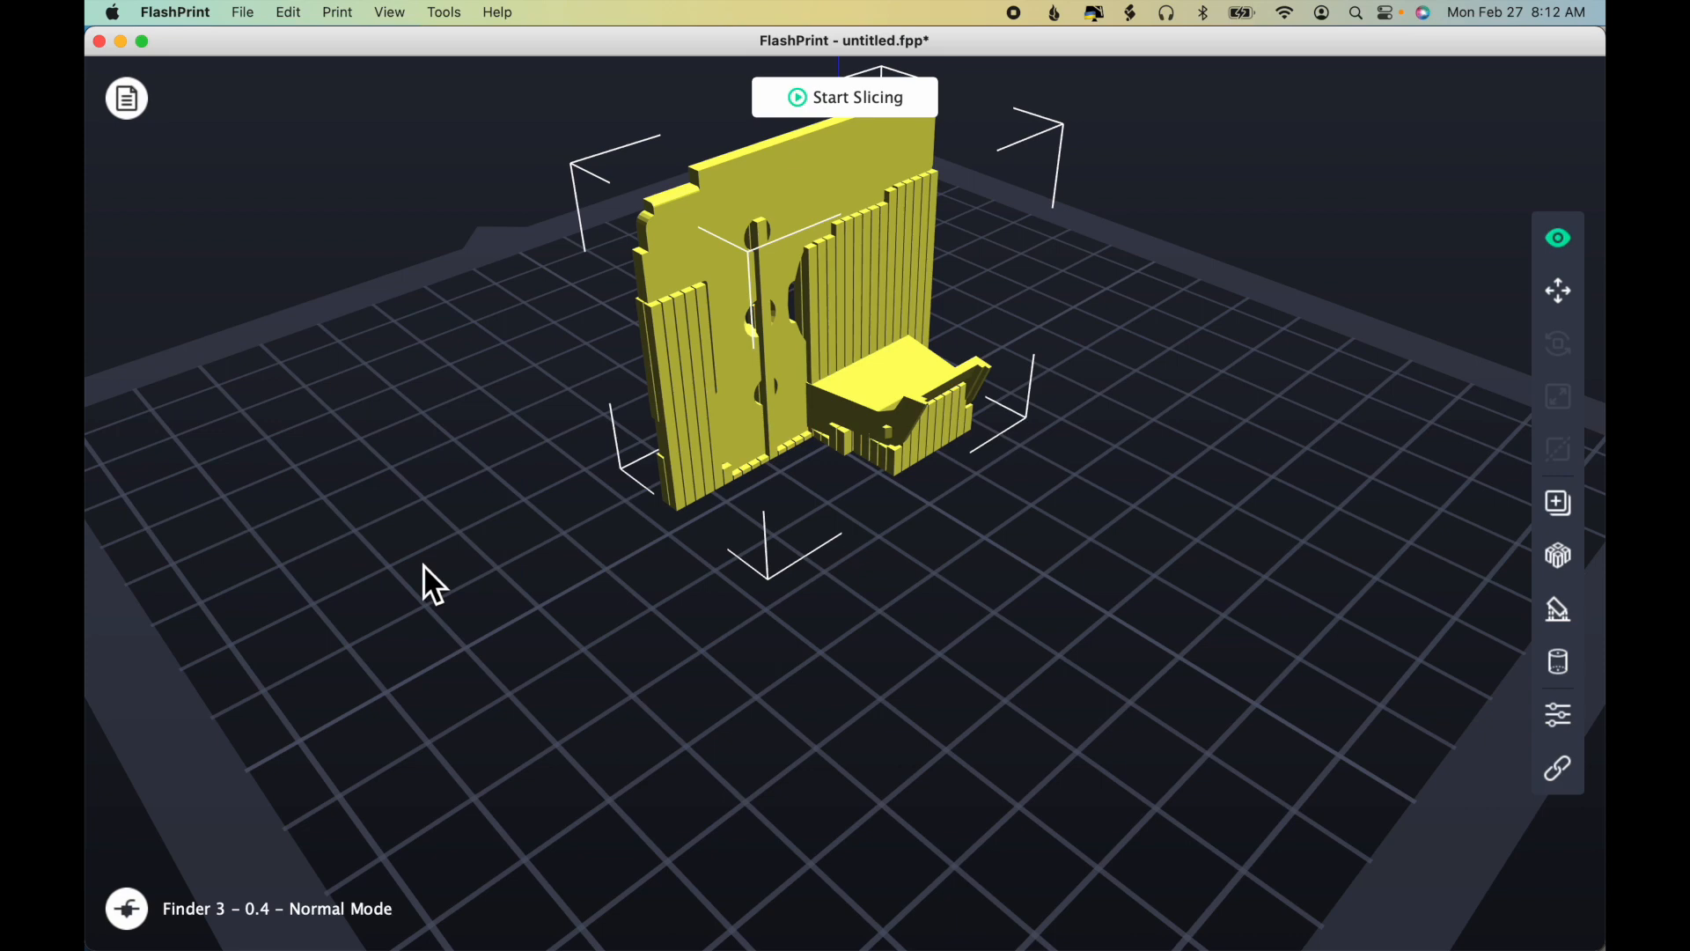
Step: Restore the default slicing settings, check the raft options, and return to the support settings
{"action": "left_click", "coordinate": [858, 95]}
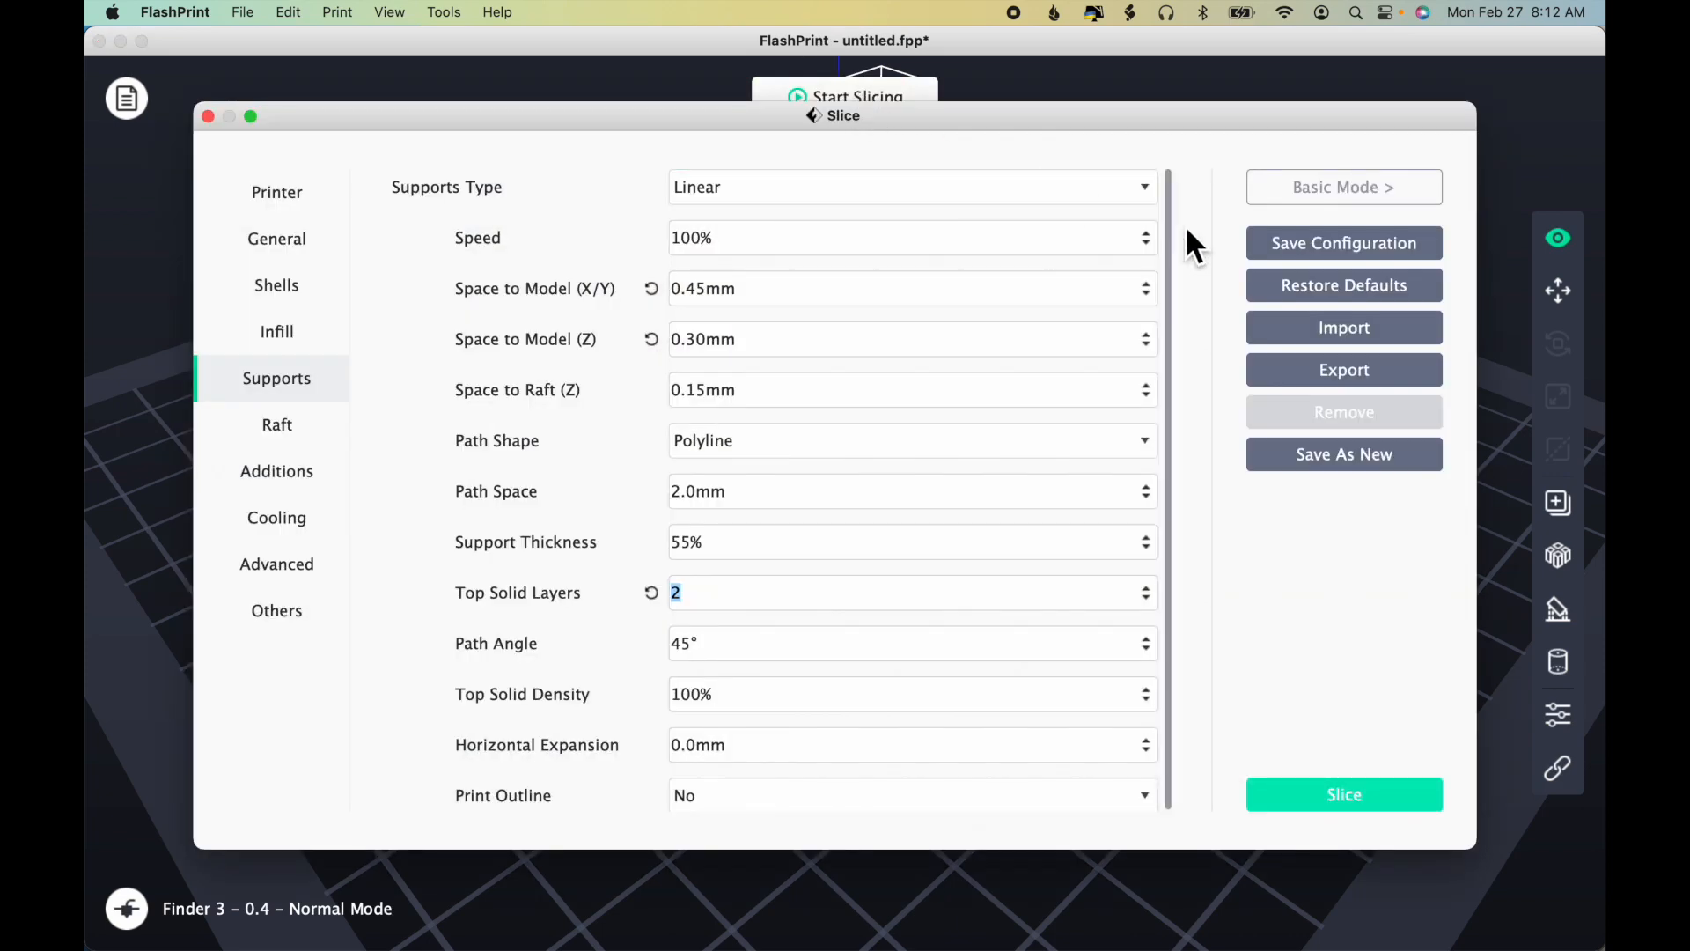
{"action": "left_click", "coordinate": [1272, 293]}
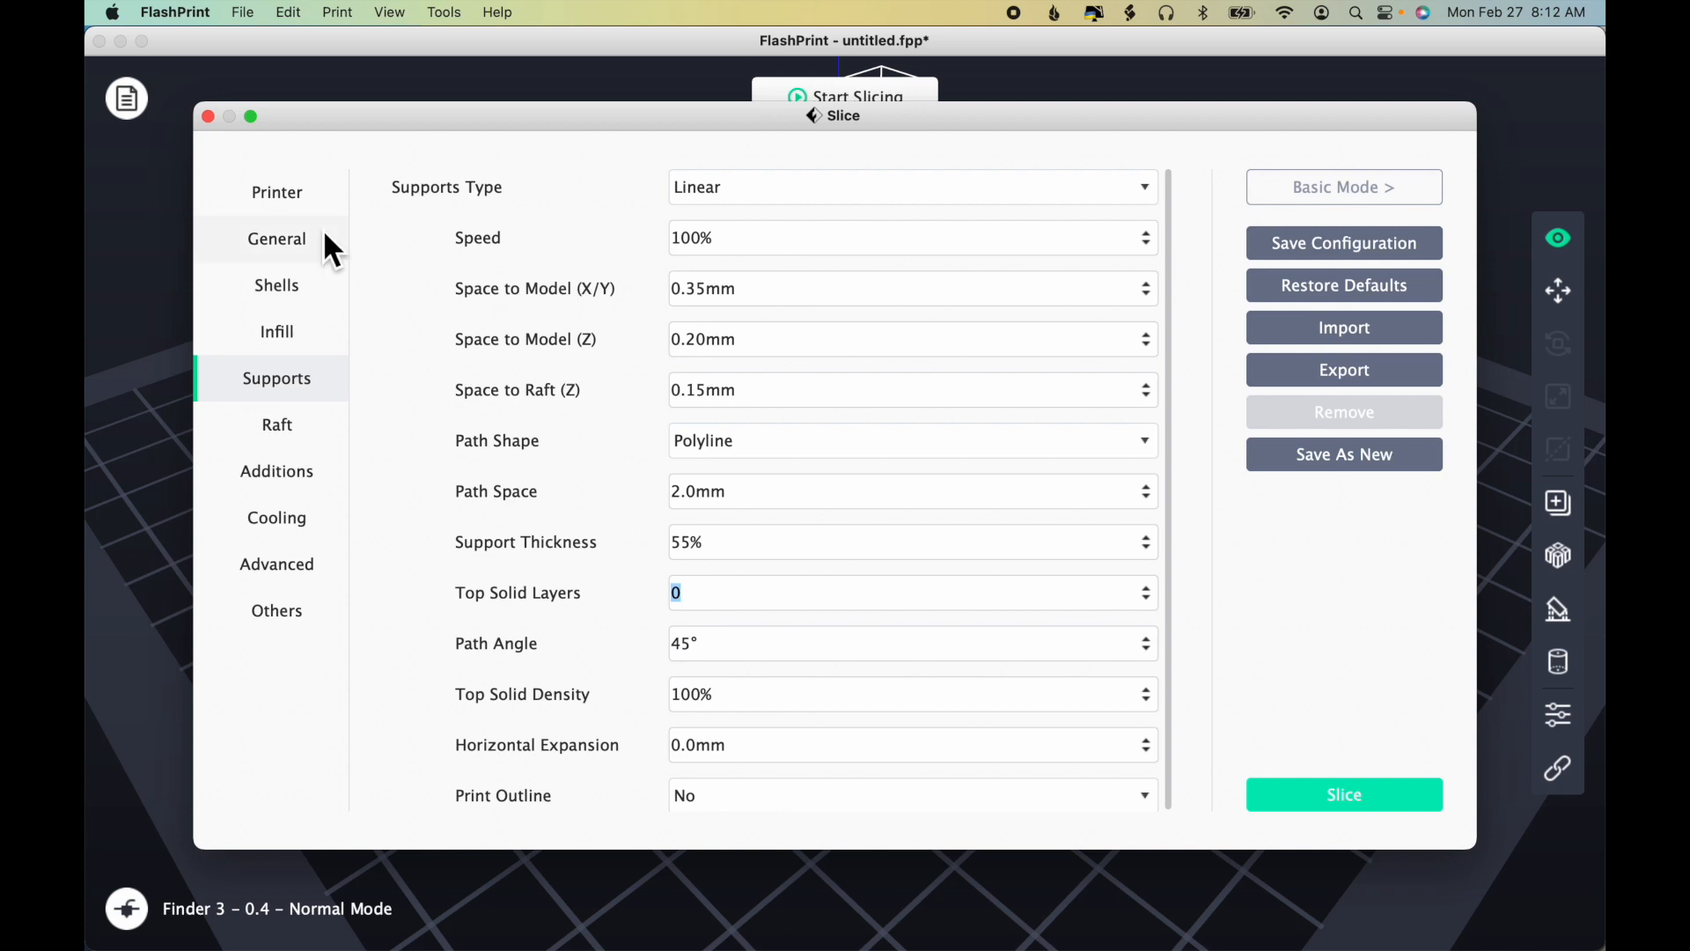
{"action": "left_click", "coordinate": [292, 433]}
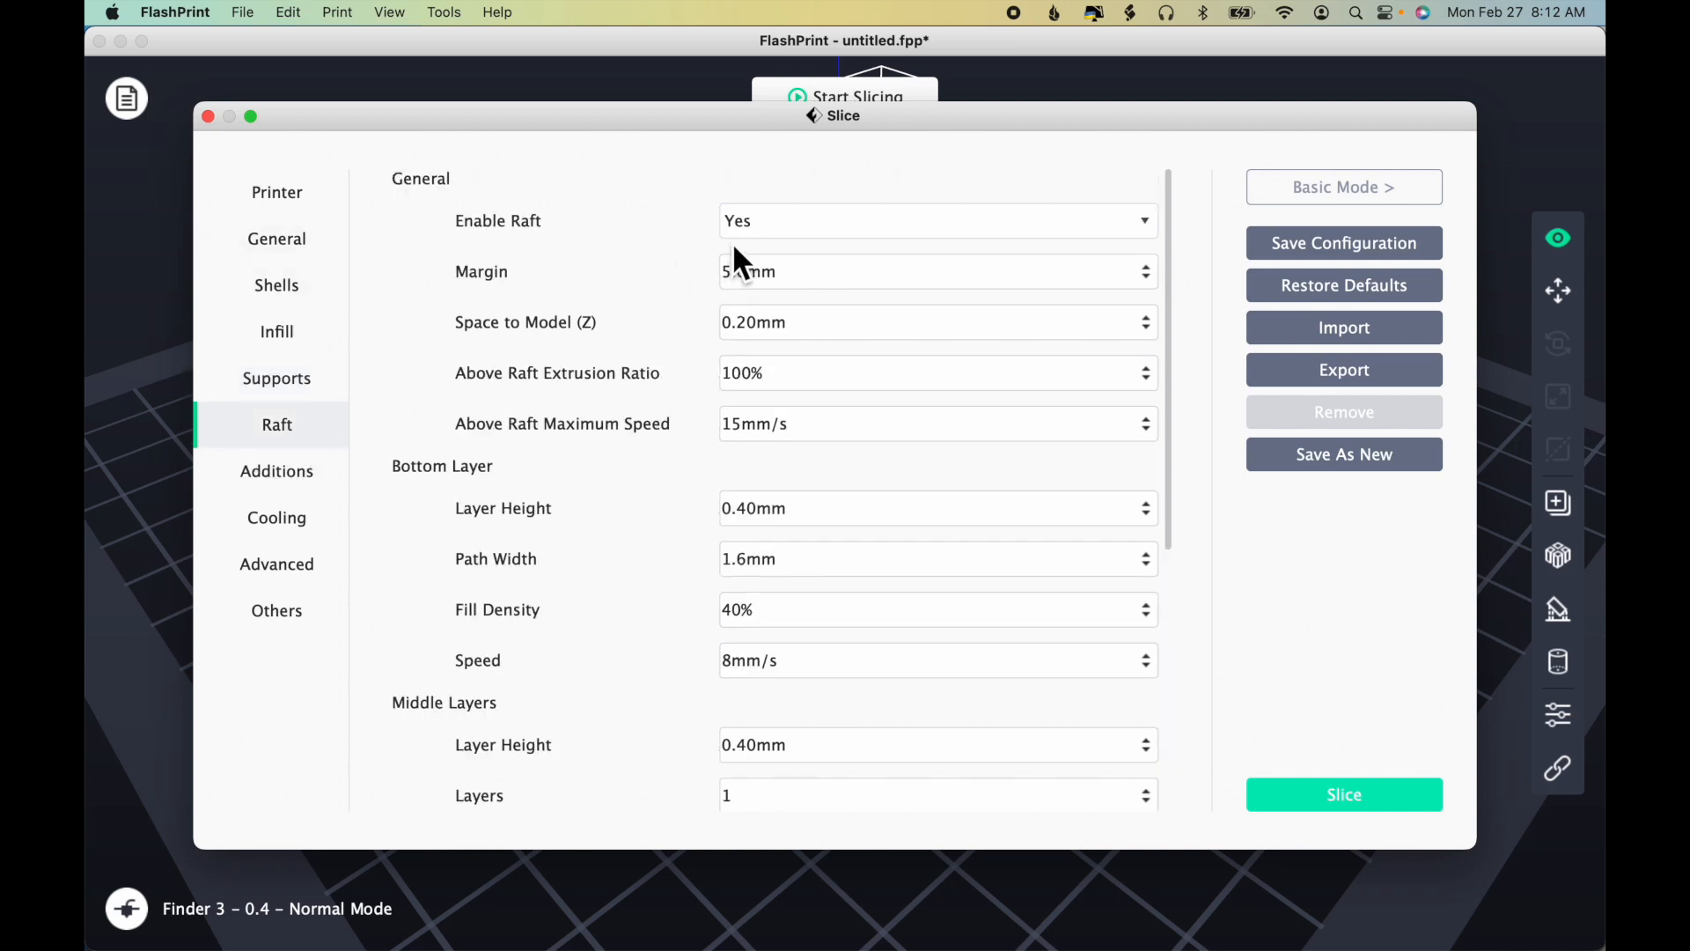
{"action": "left_click", "coordinate": [307, 391]}
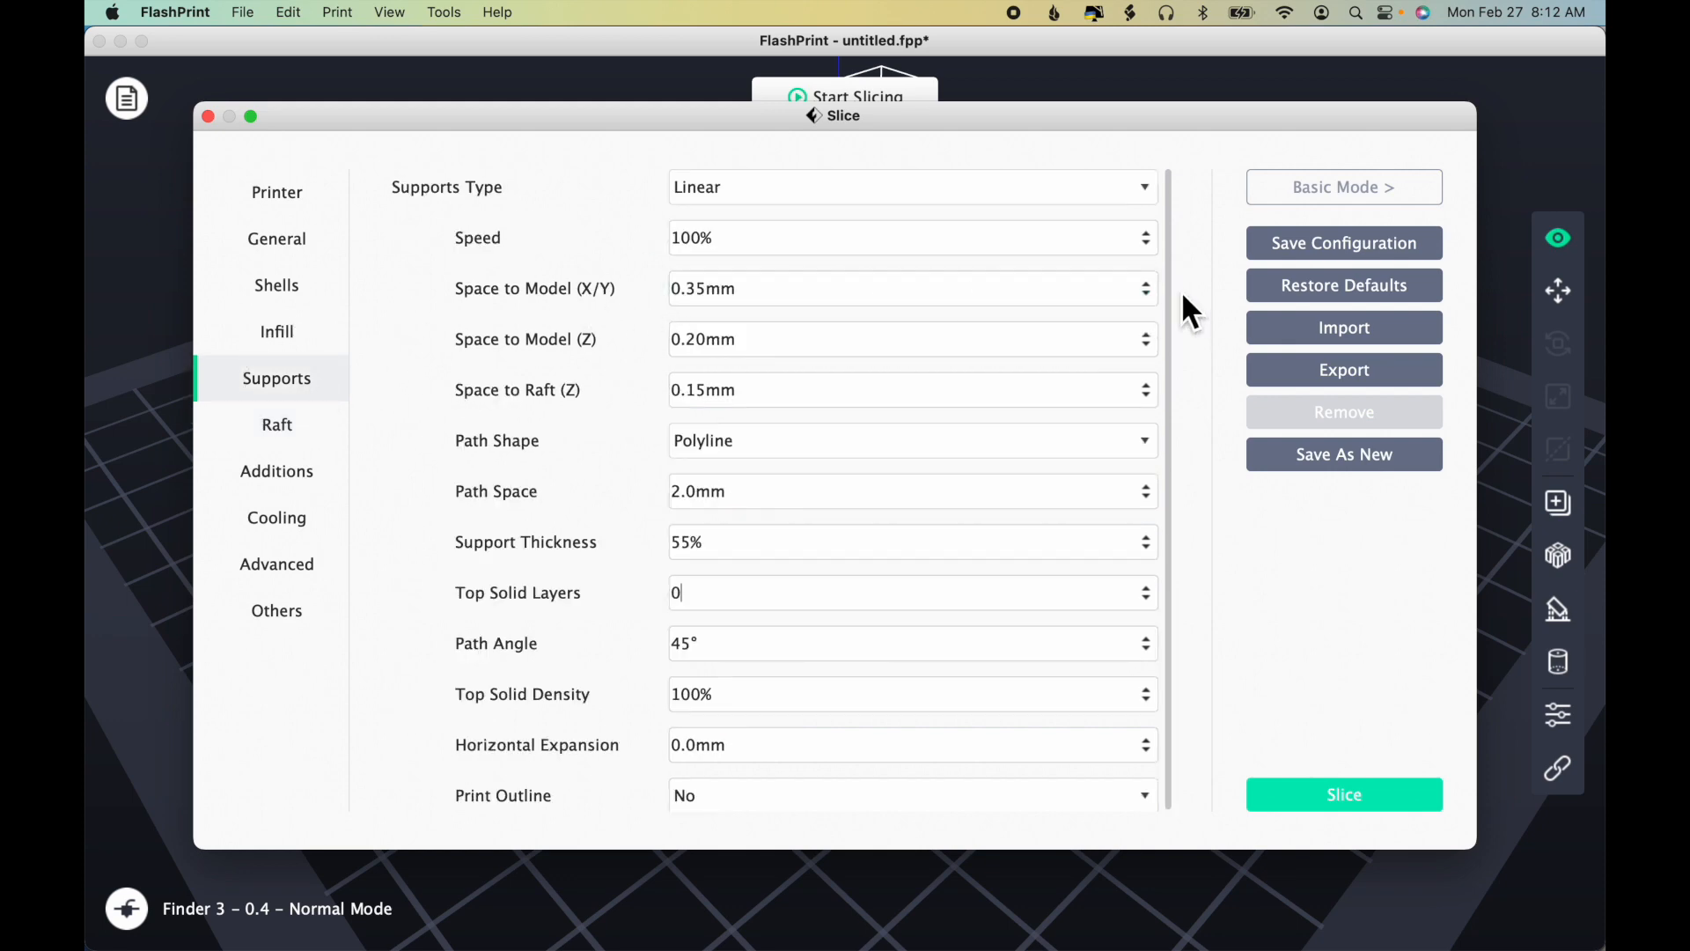
Step: Set the supports' space to model to 0.45 mm in X/Y and 0.30 mm in Z, set 2 top solid layers, and slice
{"action": "left_click", "coordinate": [1147, 283]}
{"action": "left_click", "coordinate": [1149, 336]}
{"action": "left_click", "coordinate": [1148, 335]}
{"action": "left_click", "coordinate": [1148, 587]}
{"action": "left_click", "coordinate": [1148, 587]}
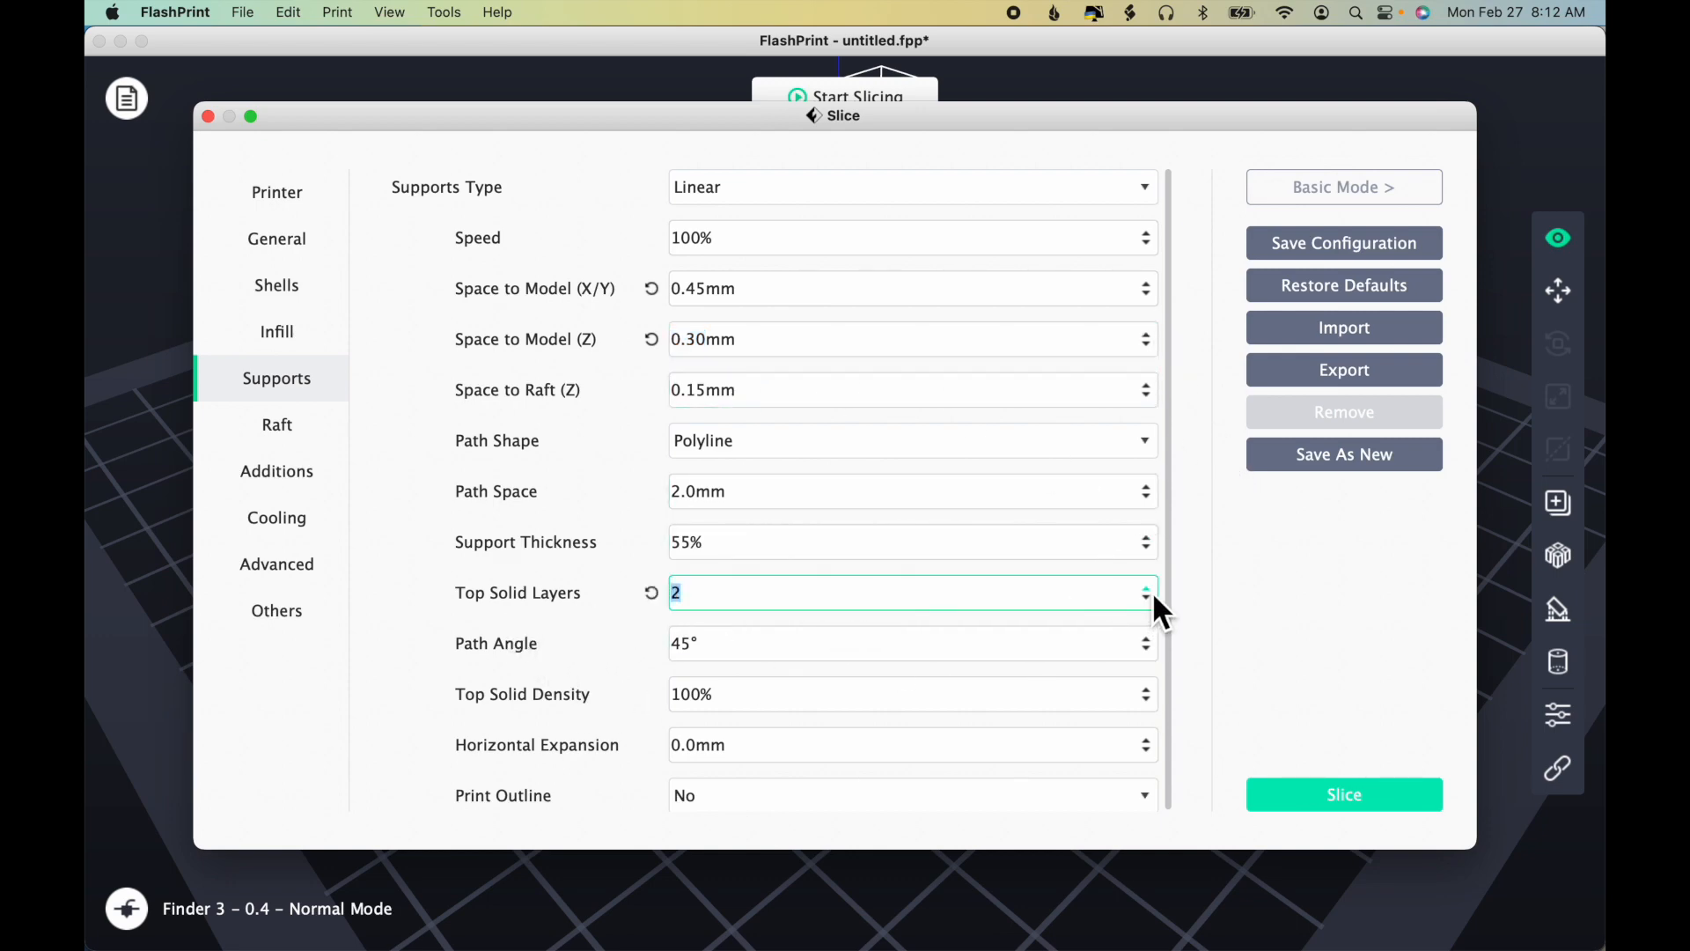
{"action": "left_click", "coordinate": [1347, 797]}
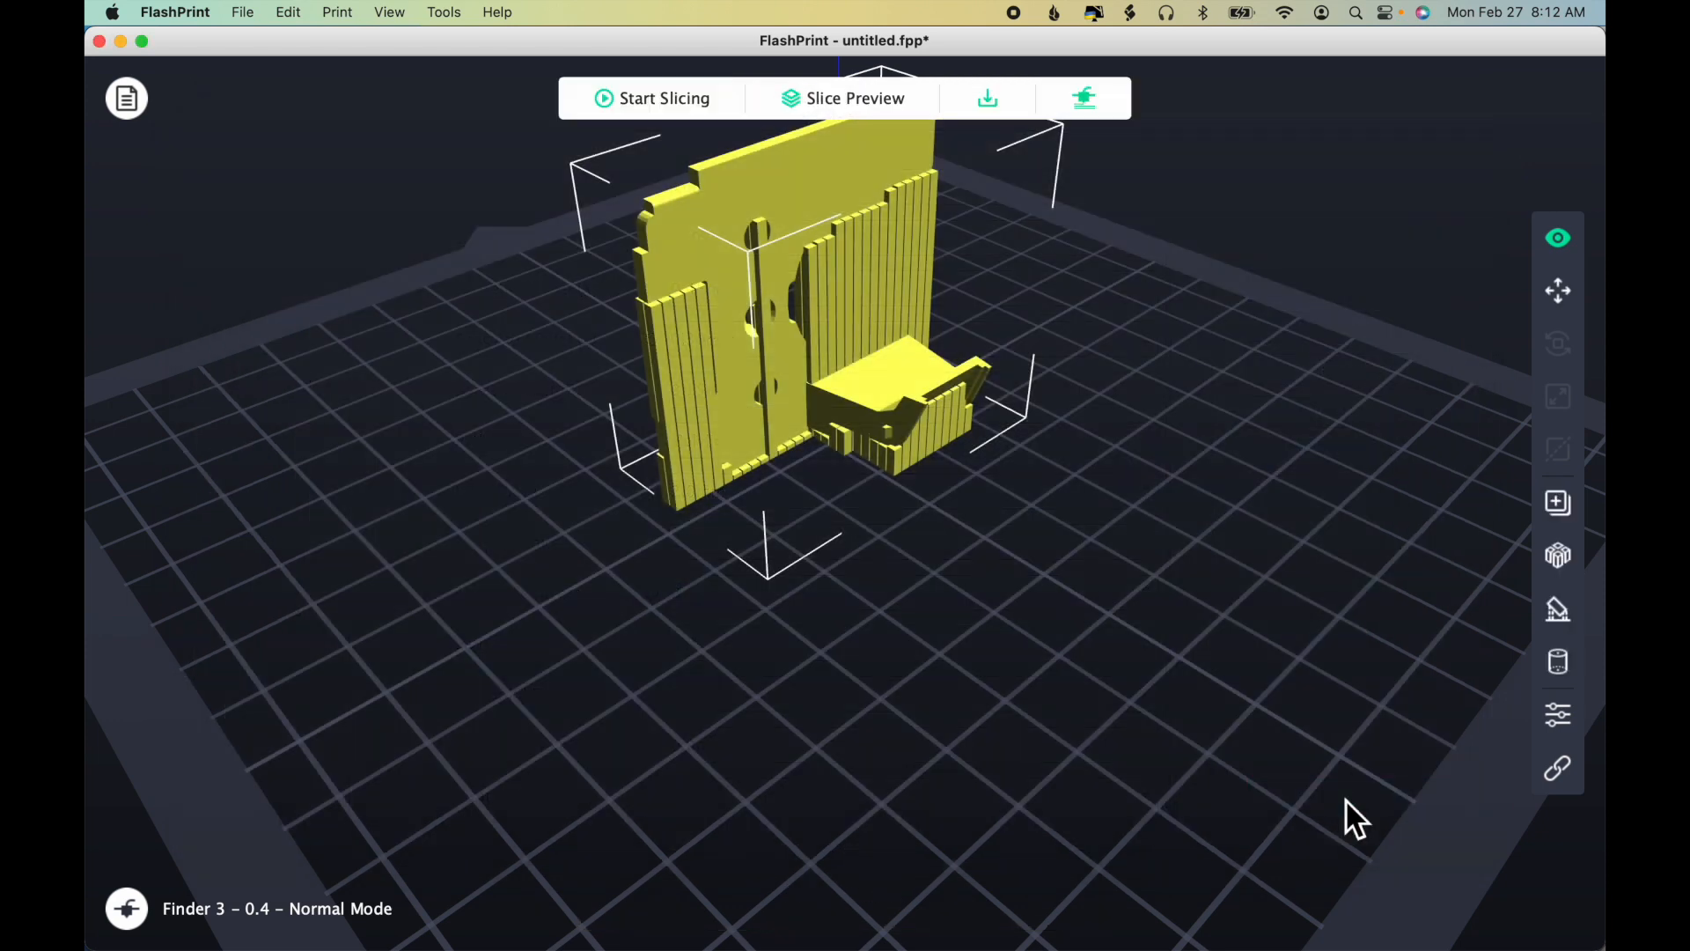
Step: Open the slice preview and examine the supports beneath the part and inside its round holes
{"action": "left_click", "coordinate": [816, 110]}
{"action": "scroll", "coordinate": [1000, 310], "scroll_direction": "up", "scroll_amount": 3}
{"action": "left_click_drag", "start_coordinate": [1069, 380], "coordinate": [825, 583]}
{"action": "scroll", "coordinate": [827, 587], "scroll_direction": "up", "scroll_amount": 3}
{"action": "scroll", "coordinate": [827, 586], "scroll_direction": "up", "scroll_amount": 3}
{"action": "left_click_drag", "start_coordinate": [632, 470], "coordinate": [641, 476]}
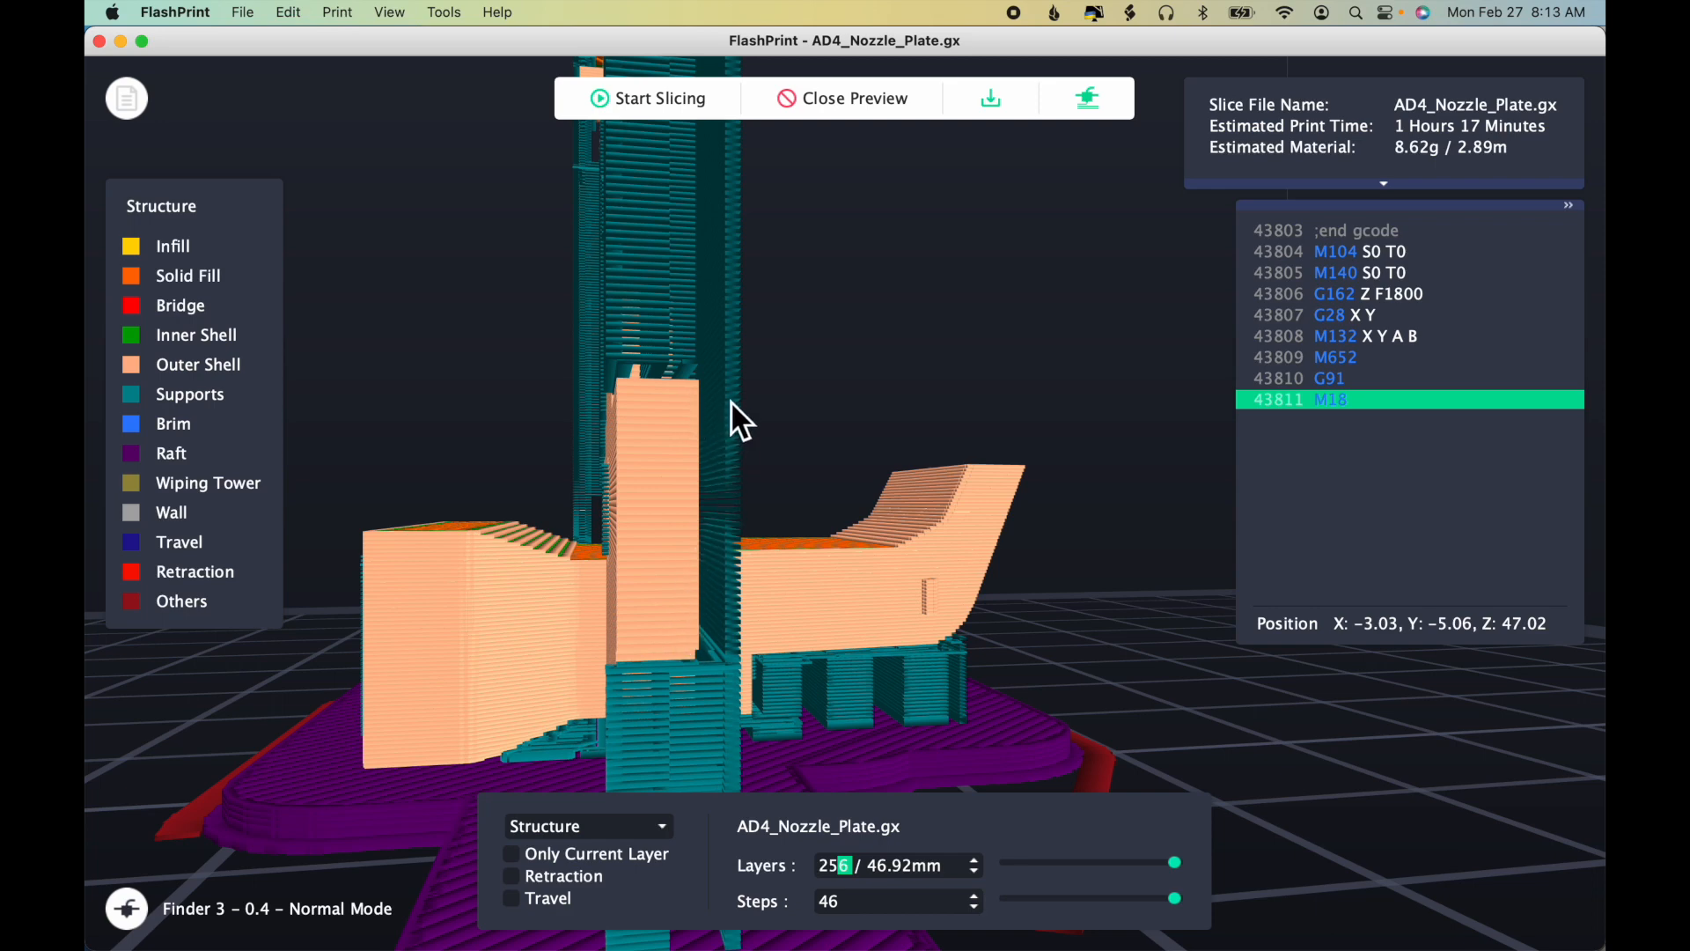
{"action": "left_click_drag", "start_coordinate": [730, 643], "coordinate": [706, 641]}
{"action": "left_click_drag", "start_coordinate": [797, 632], "coordinate": [831, 636]}
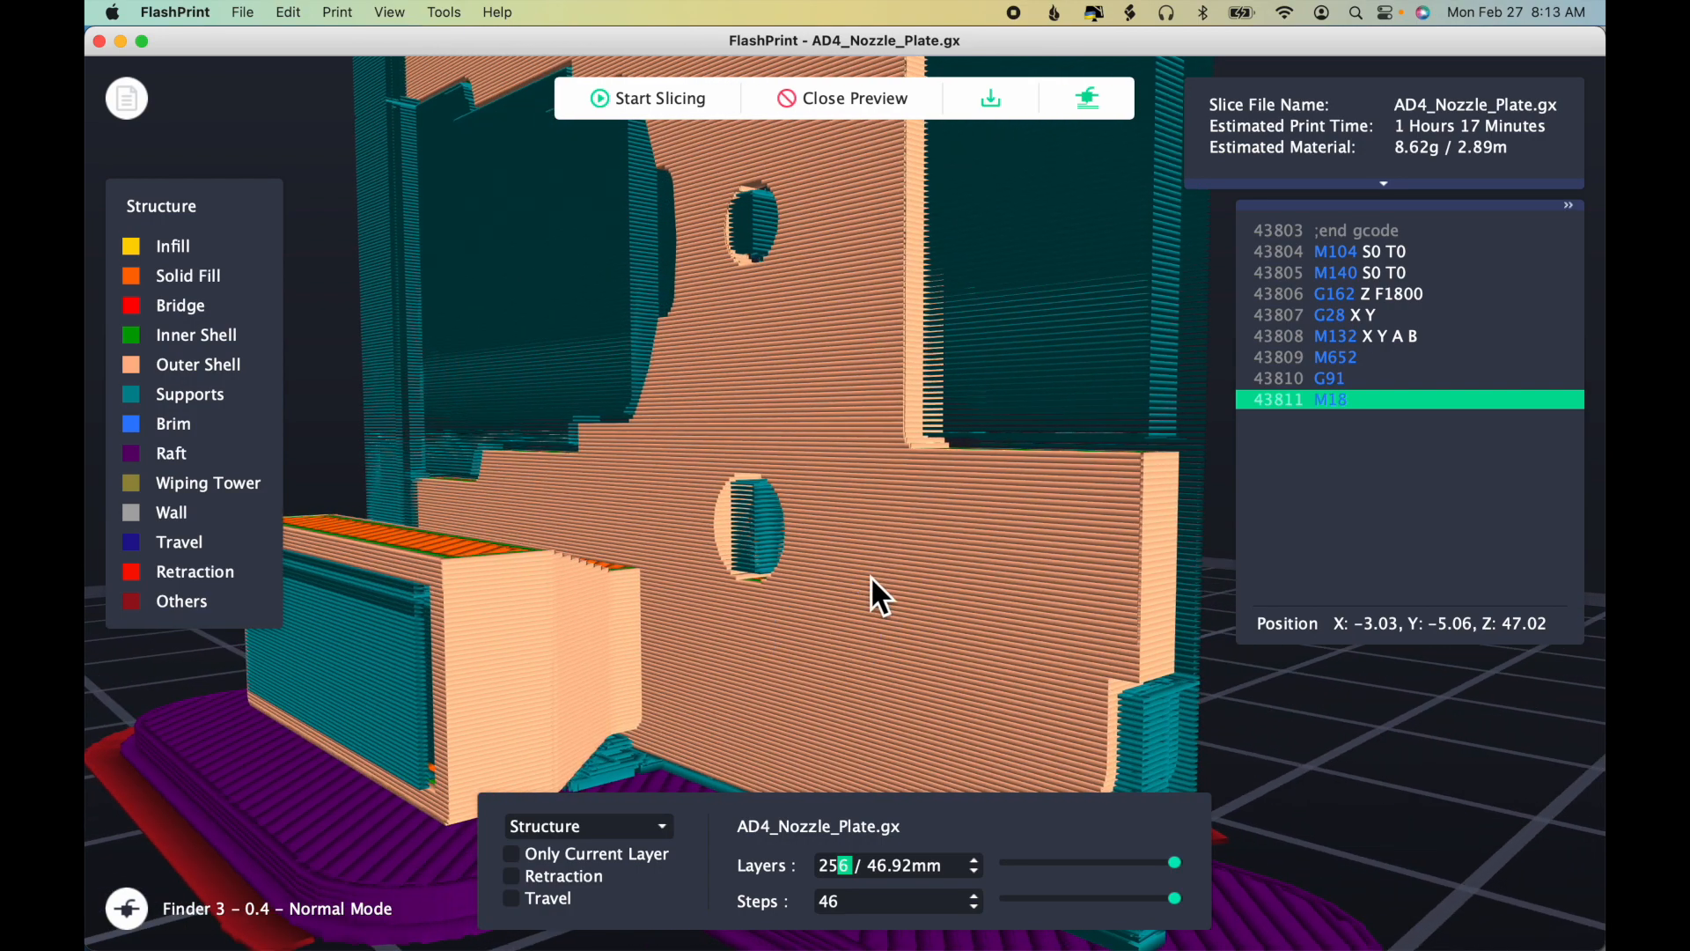
Step: Examine where the tall support block meets the underside of the plate's overhanging edge
{"action": "left_click_drag", "start_coordinate": [1068, 544], "coordinate": [948, 545]}
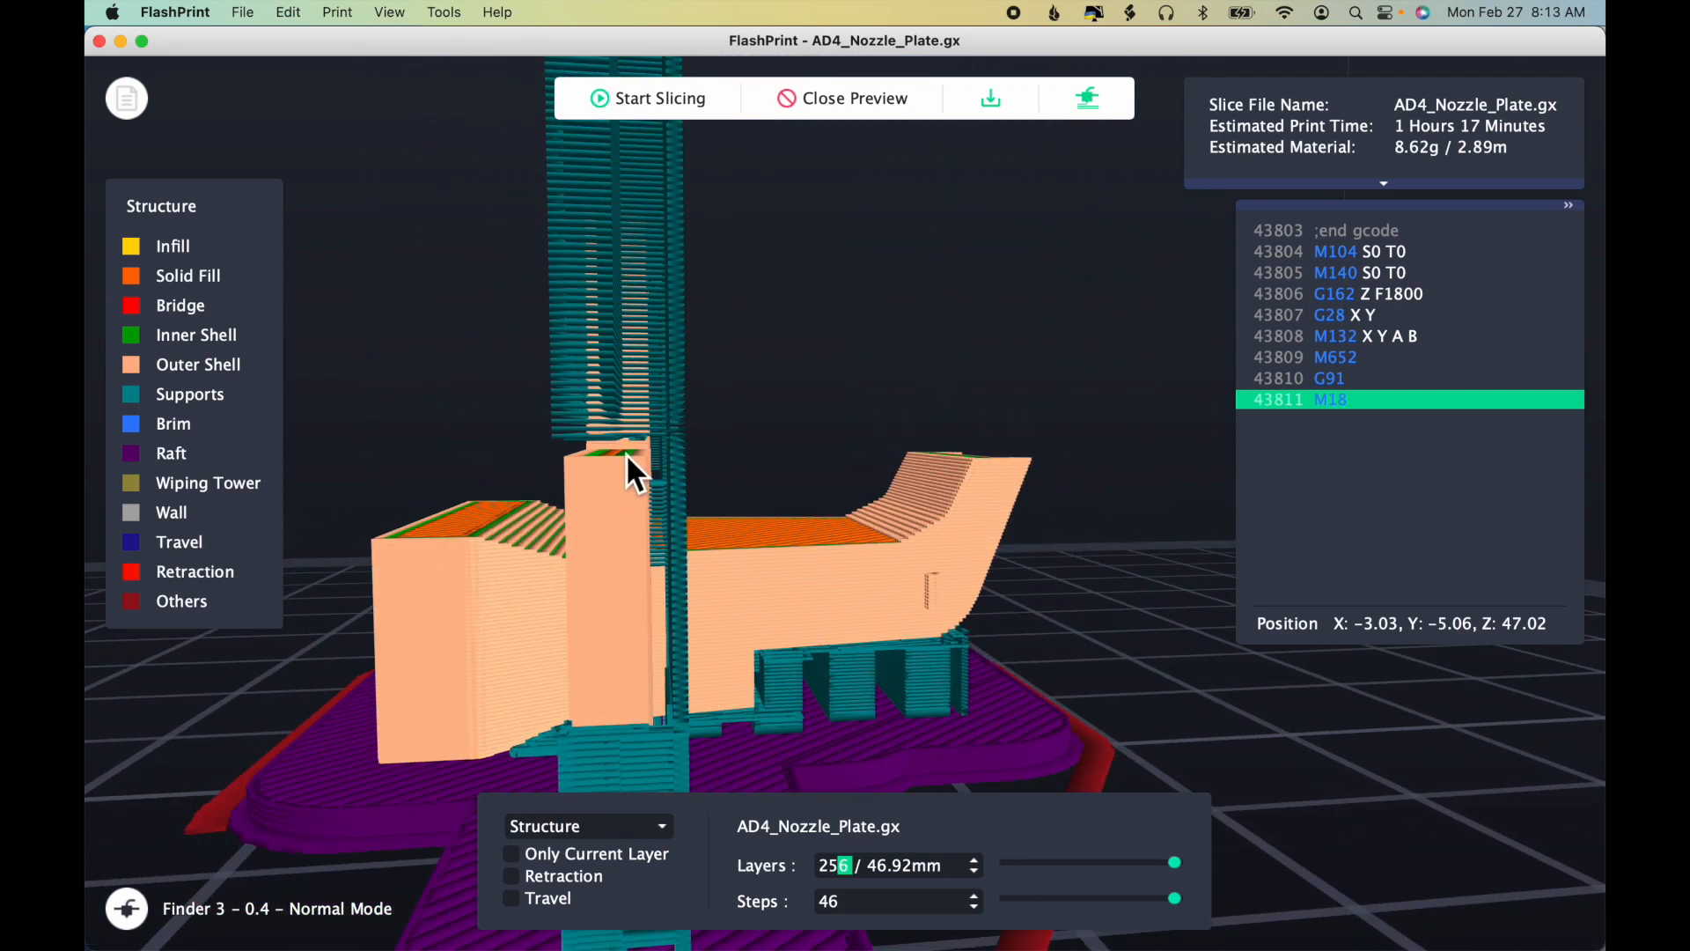
{"action": "left_click_drag", "start_coordinate": [785, 430], "coordinate": [773, 456]}
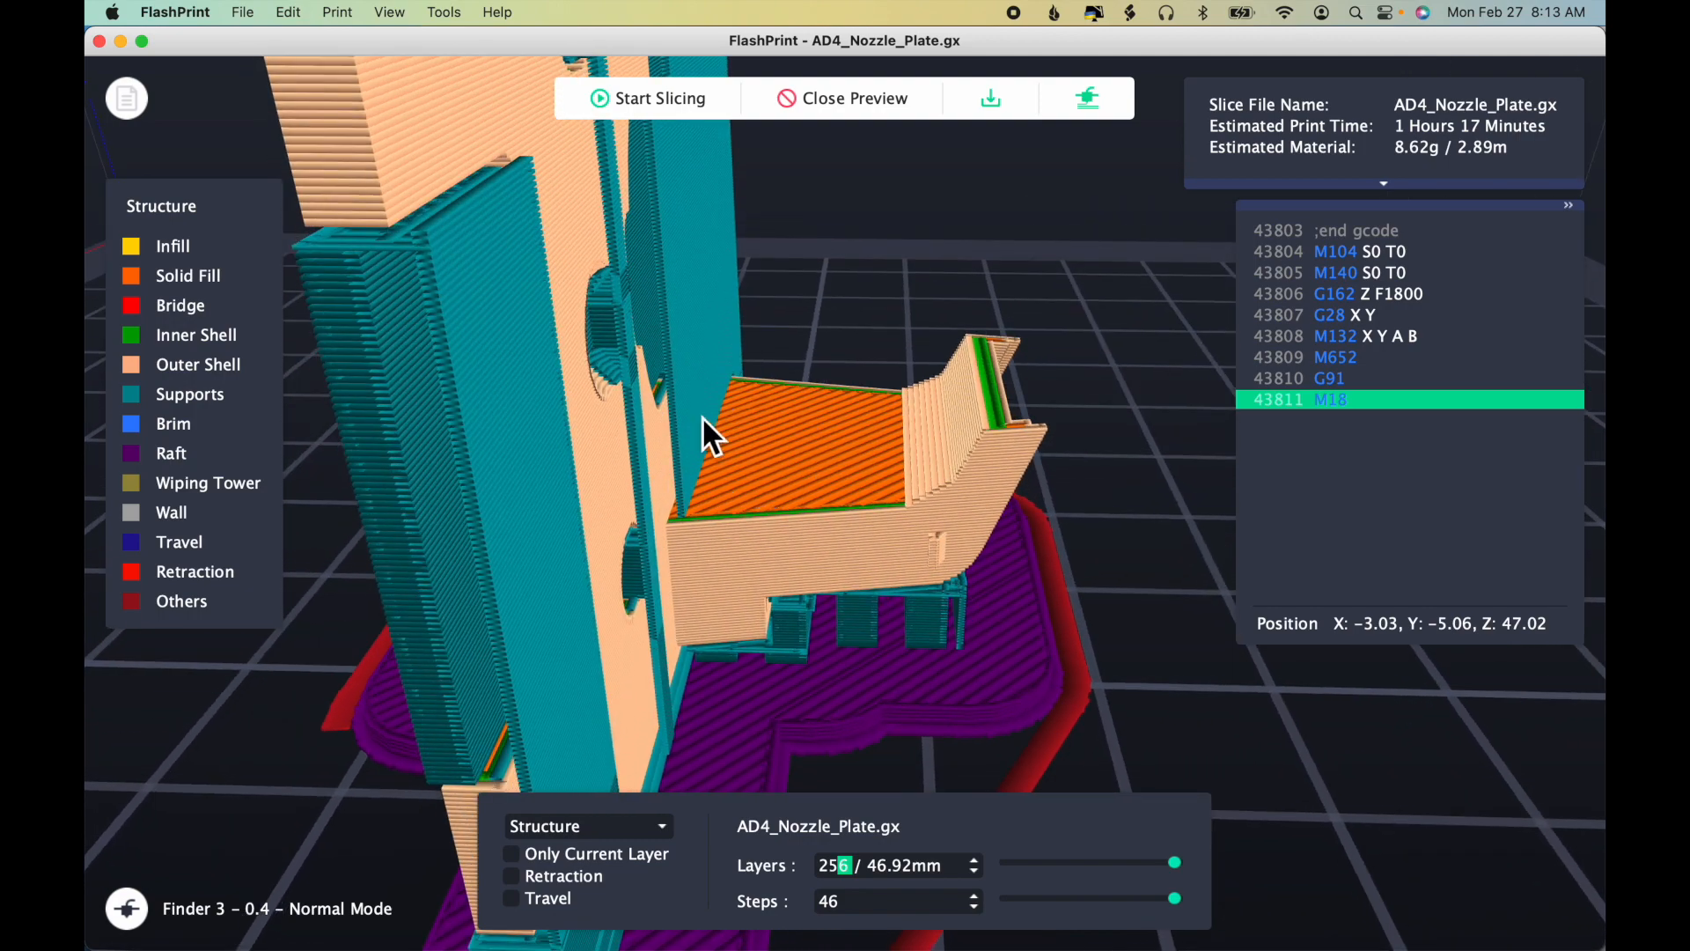
{"action": "left_click_drag", "start_coordinate": [467, 267], "coordinate": [694, 429]}
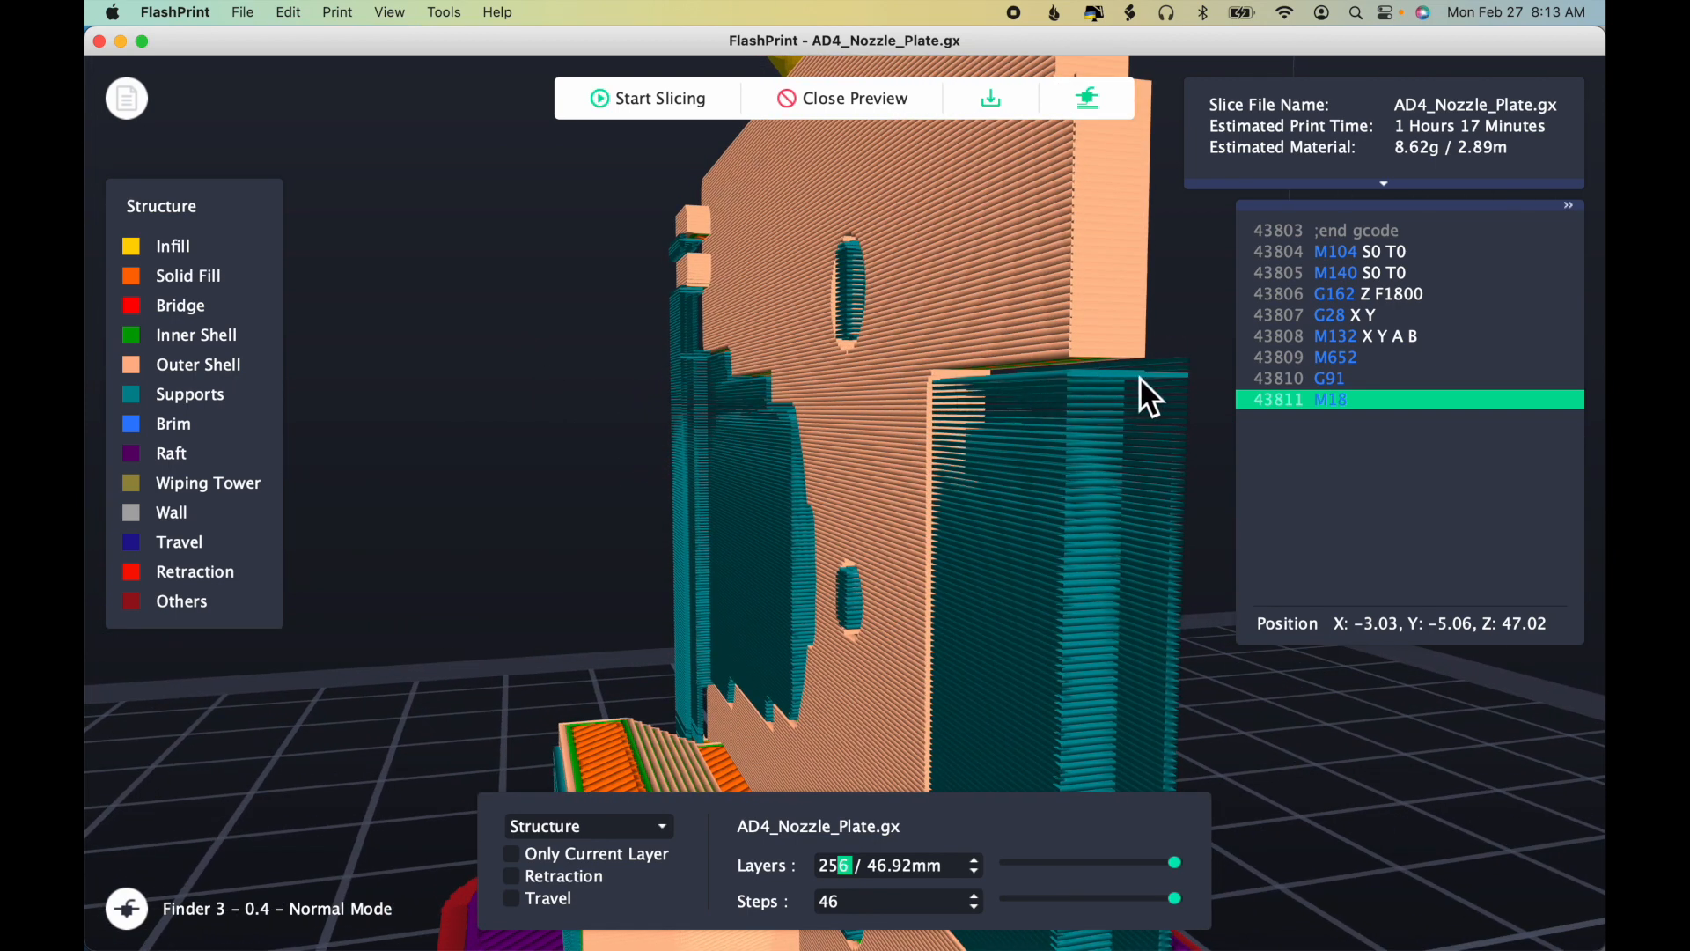
{"action": "left_click_drag", "start_coordinate": [1113, 435], "coordinate": [1113, 435]}
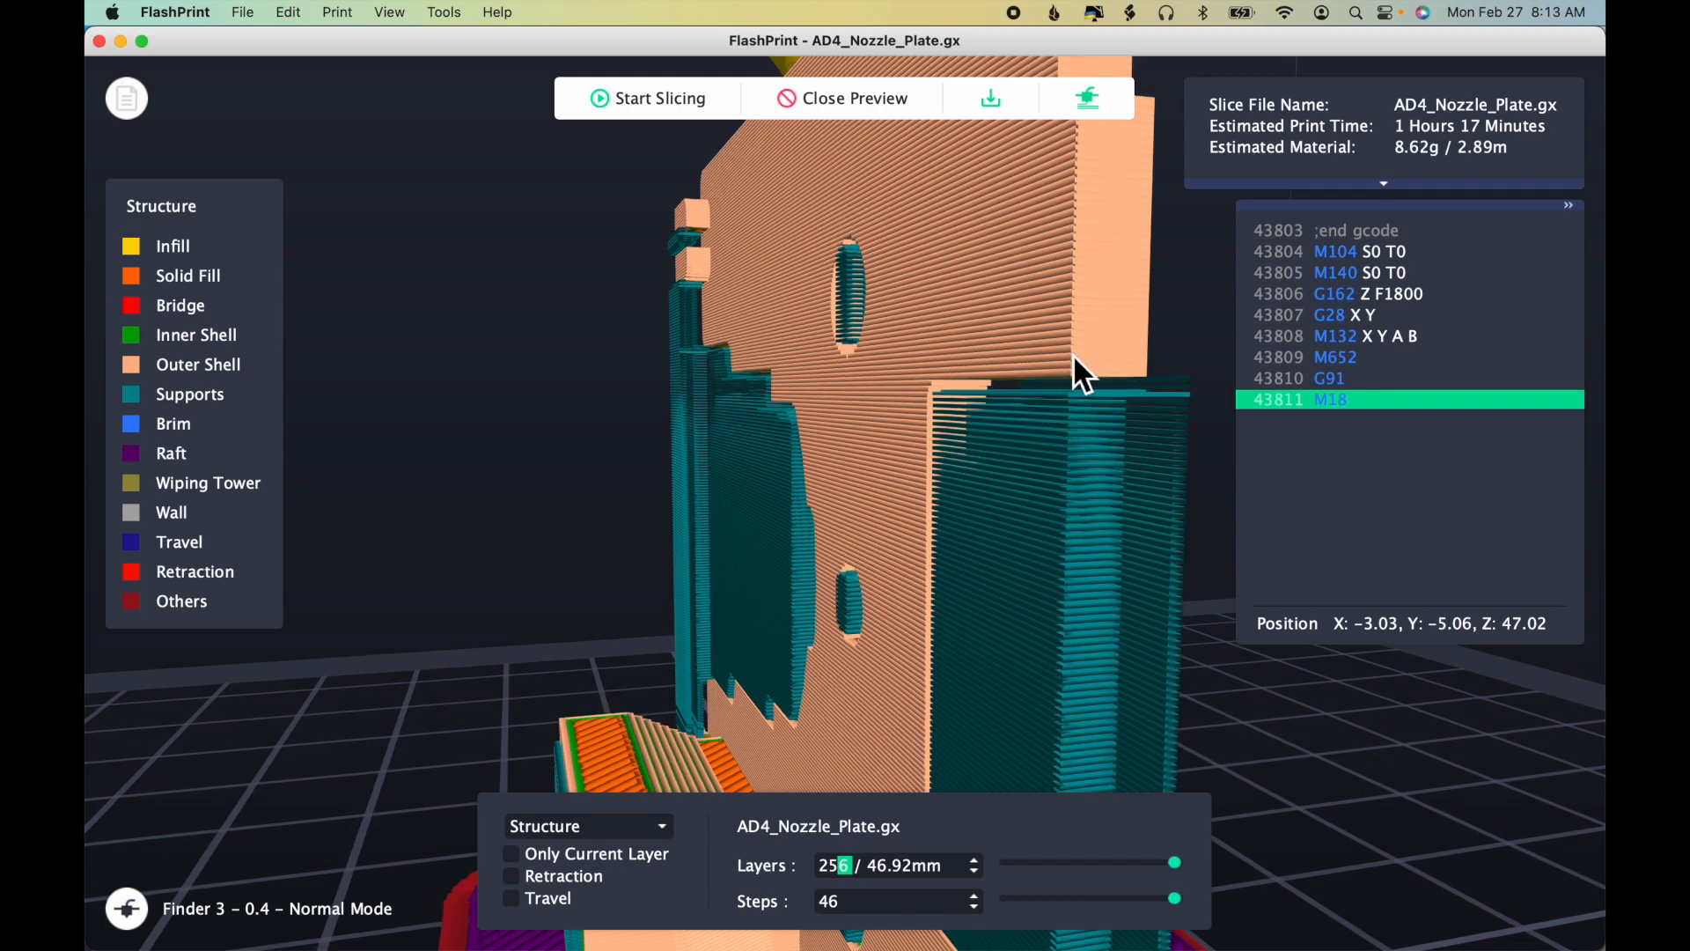
{"action": "left_click_drag", "start_coordinate": [1086, 457], "coordinate": [1086, 460]}
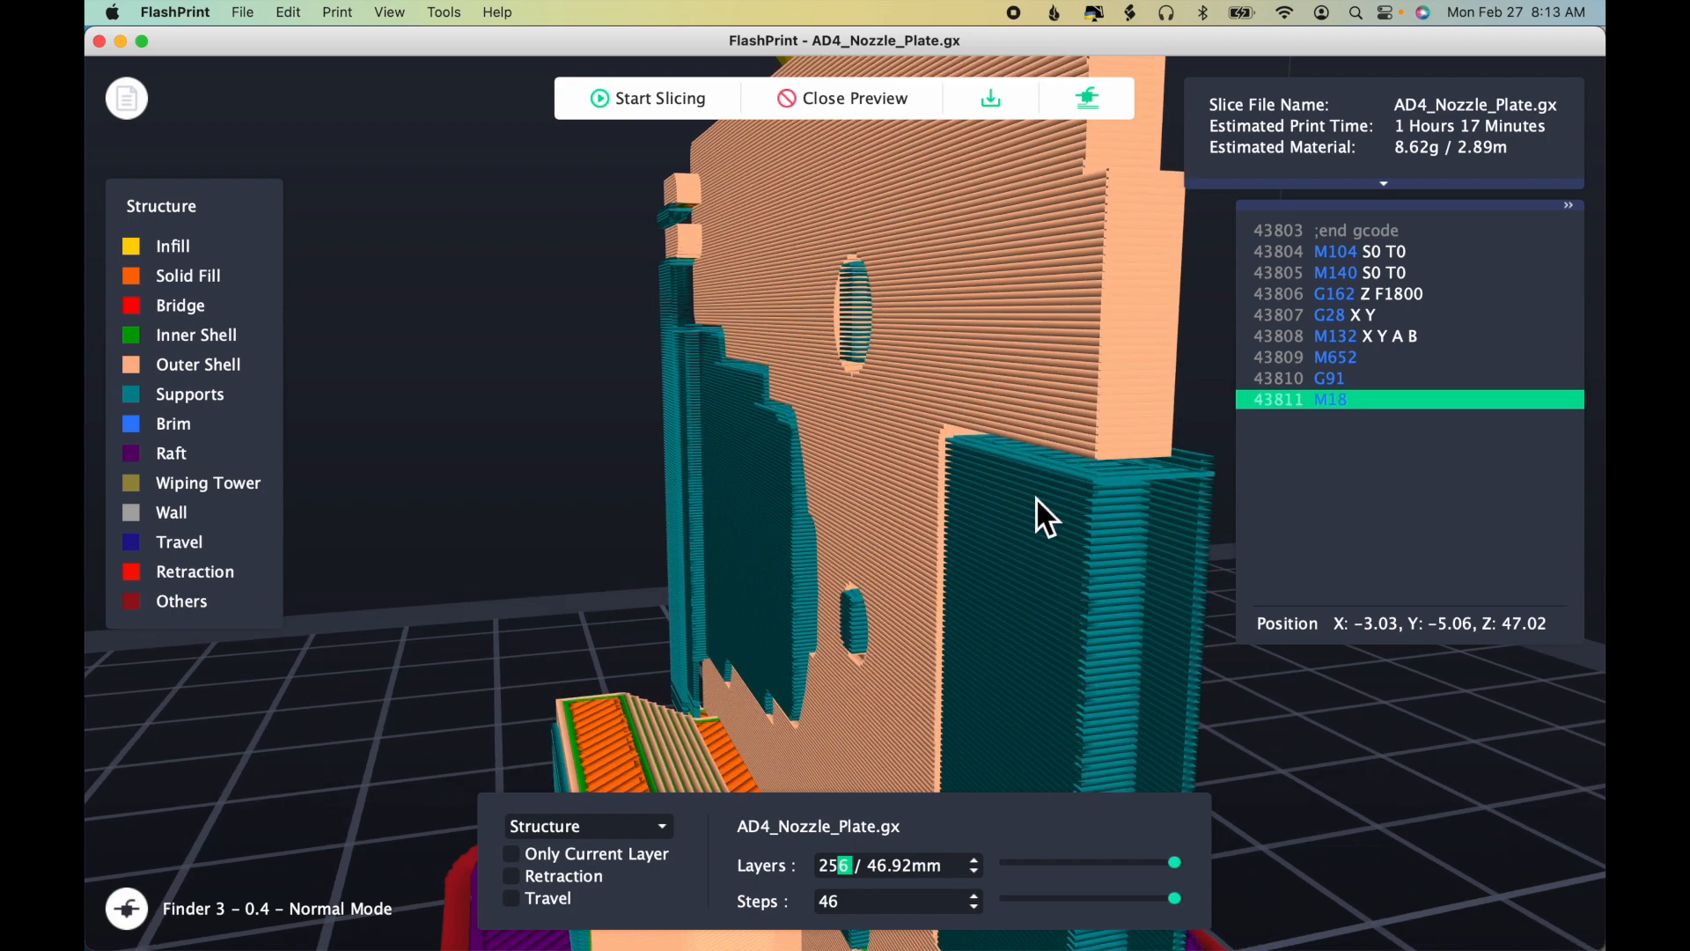
Step: Lower the previewed layers to 178 and step up to layer 180 to examine the first overhang layer above the support block
{"action": "left_click_drag", "start_coordinate": [1176, 864], "coordinate": [1125, 862]}
{"action": "left_click_drag", "start_coordinate": [1092, 738], "coordinate": [1066, 718]}
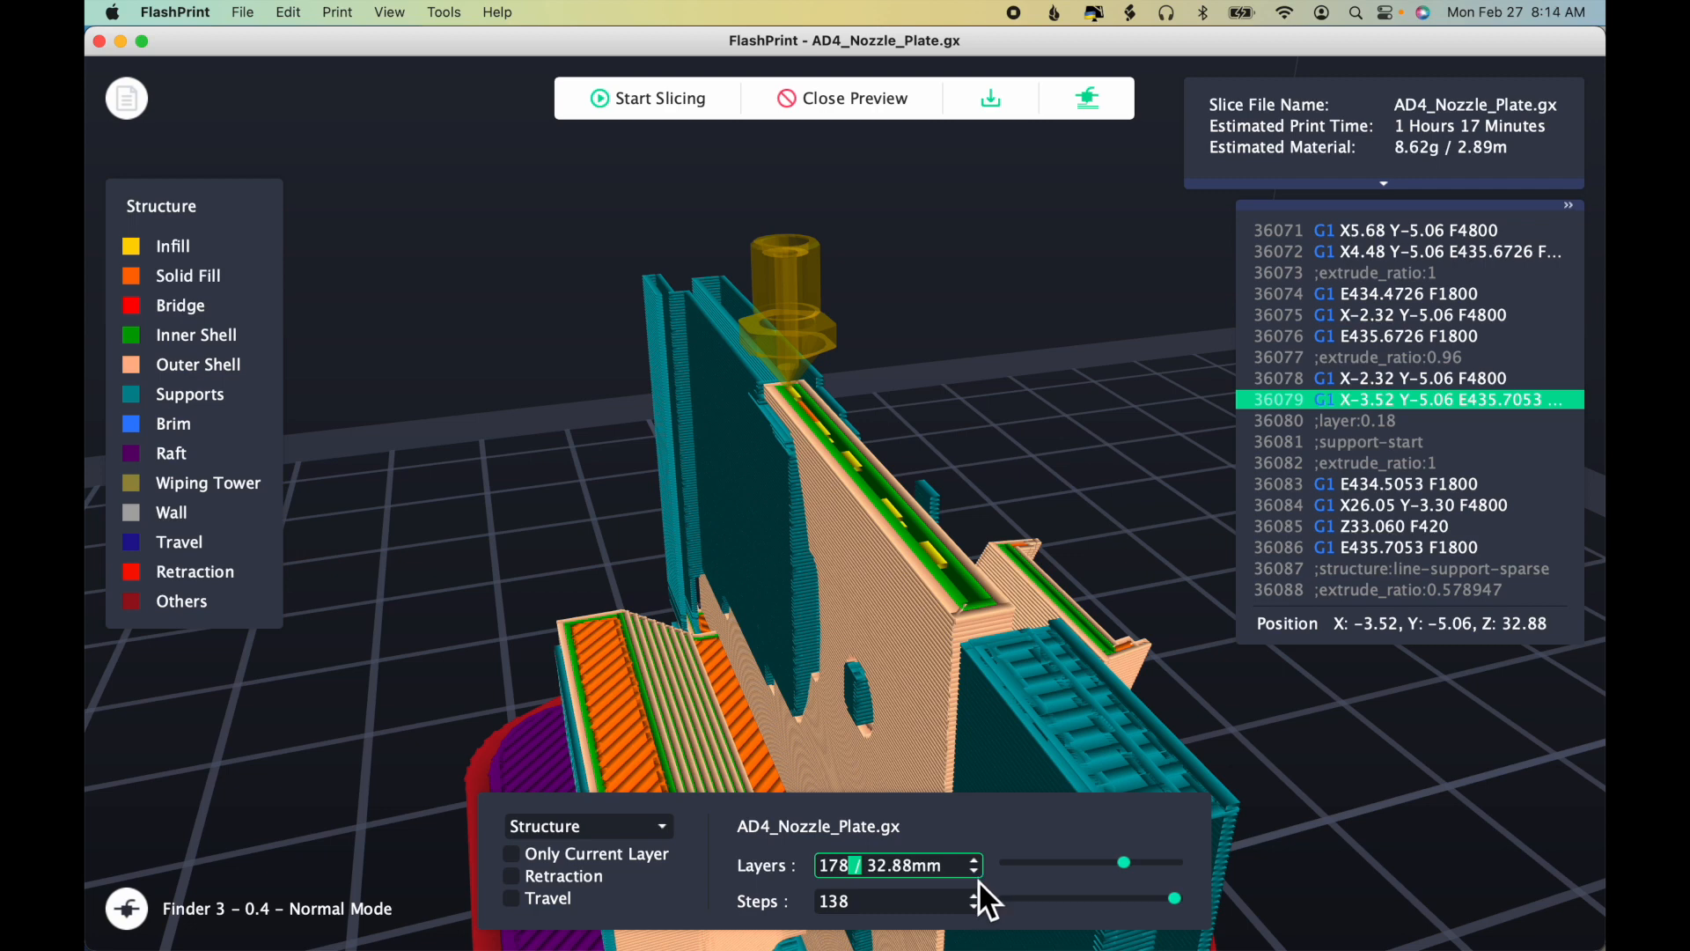
{"action": "key", "text": "Up"}
{"action": "key", "text": "Up"}
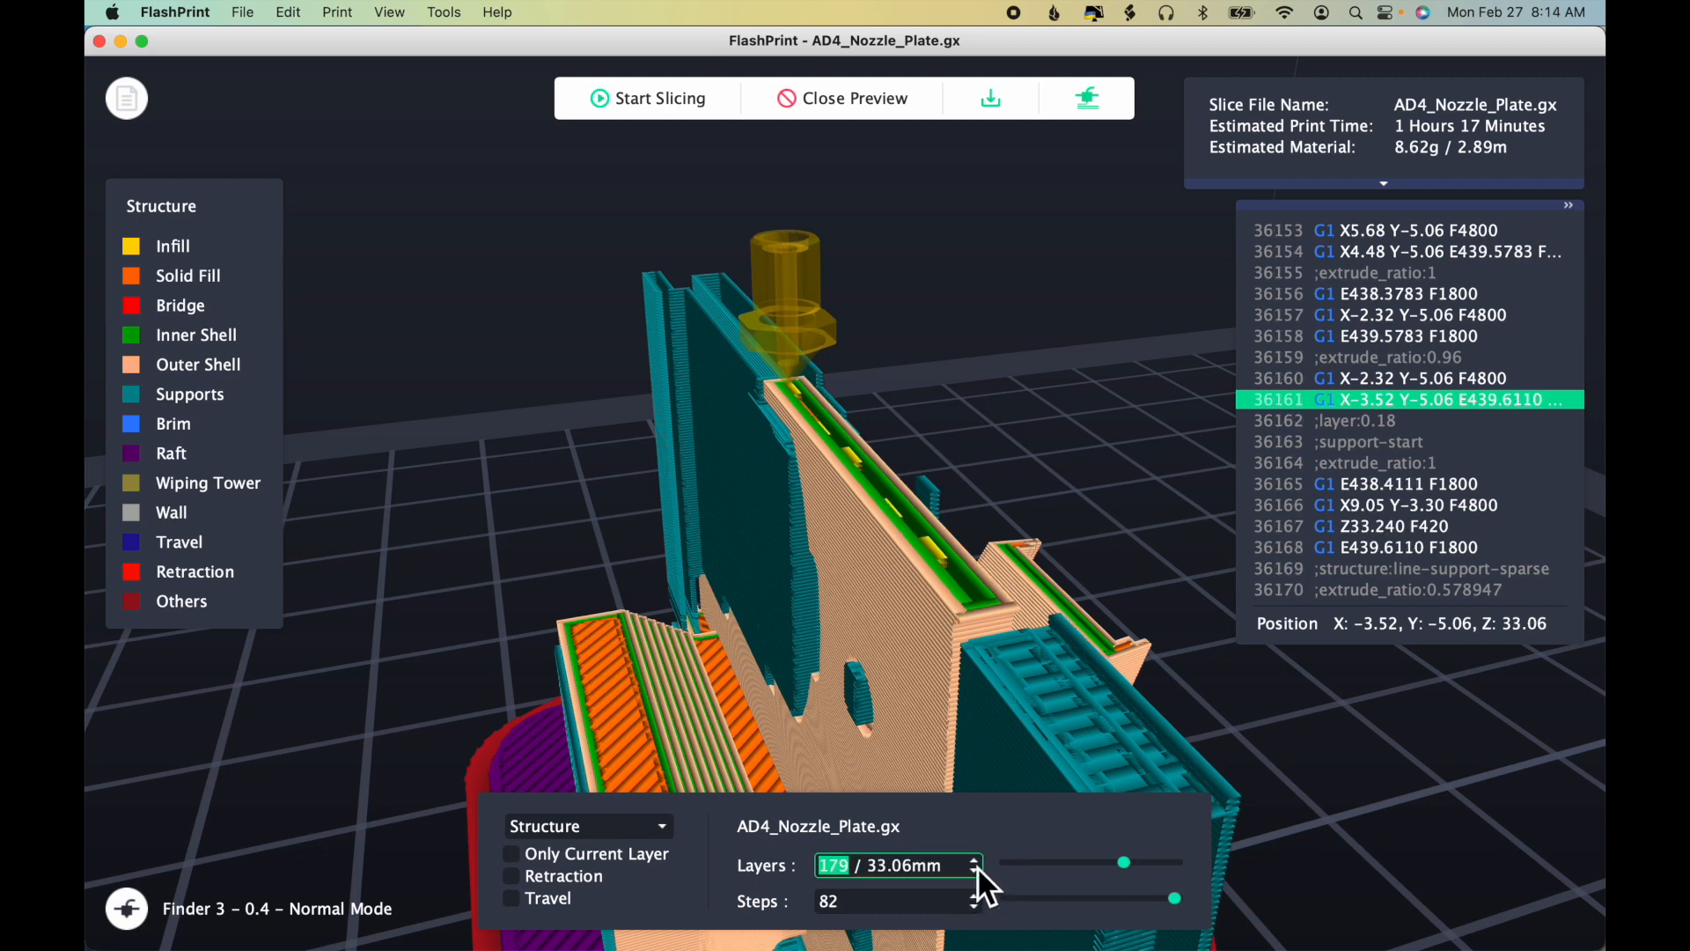
{"action": "key", "text": "Down"}
{"action": "left_click", "coordinate": [975, 862]}
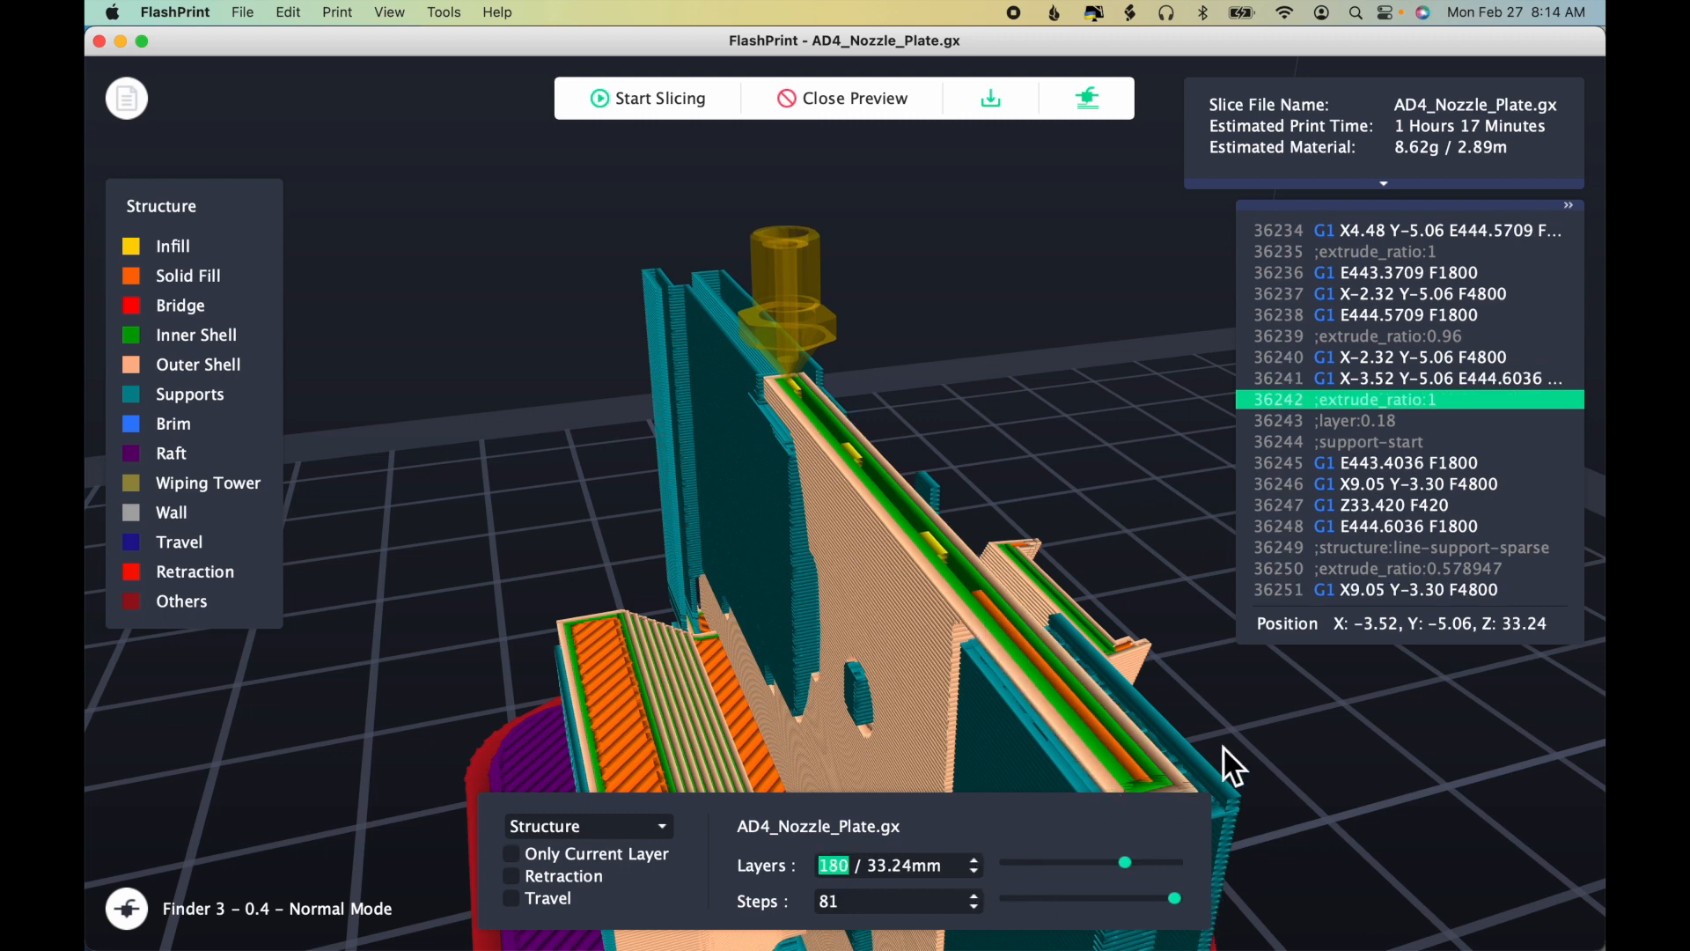
{"action": "left_click_drag", "start_coordinate": [1223, 746], "coordinate": [1054, 674]}
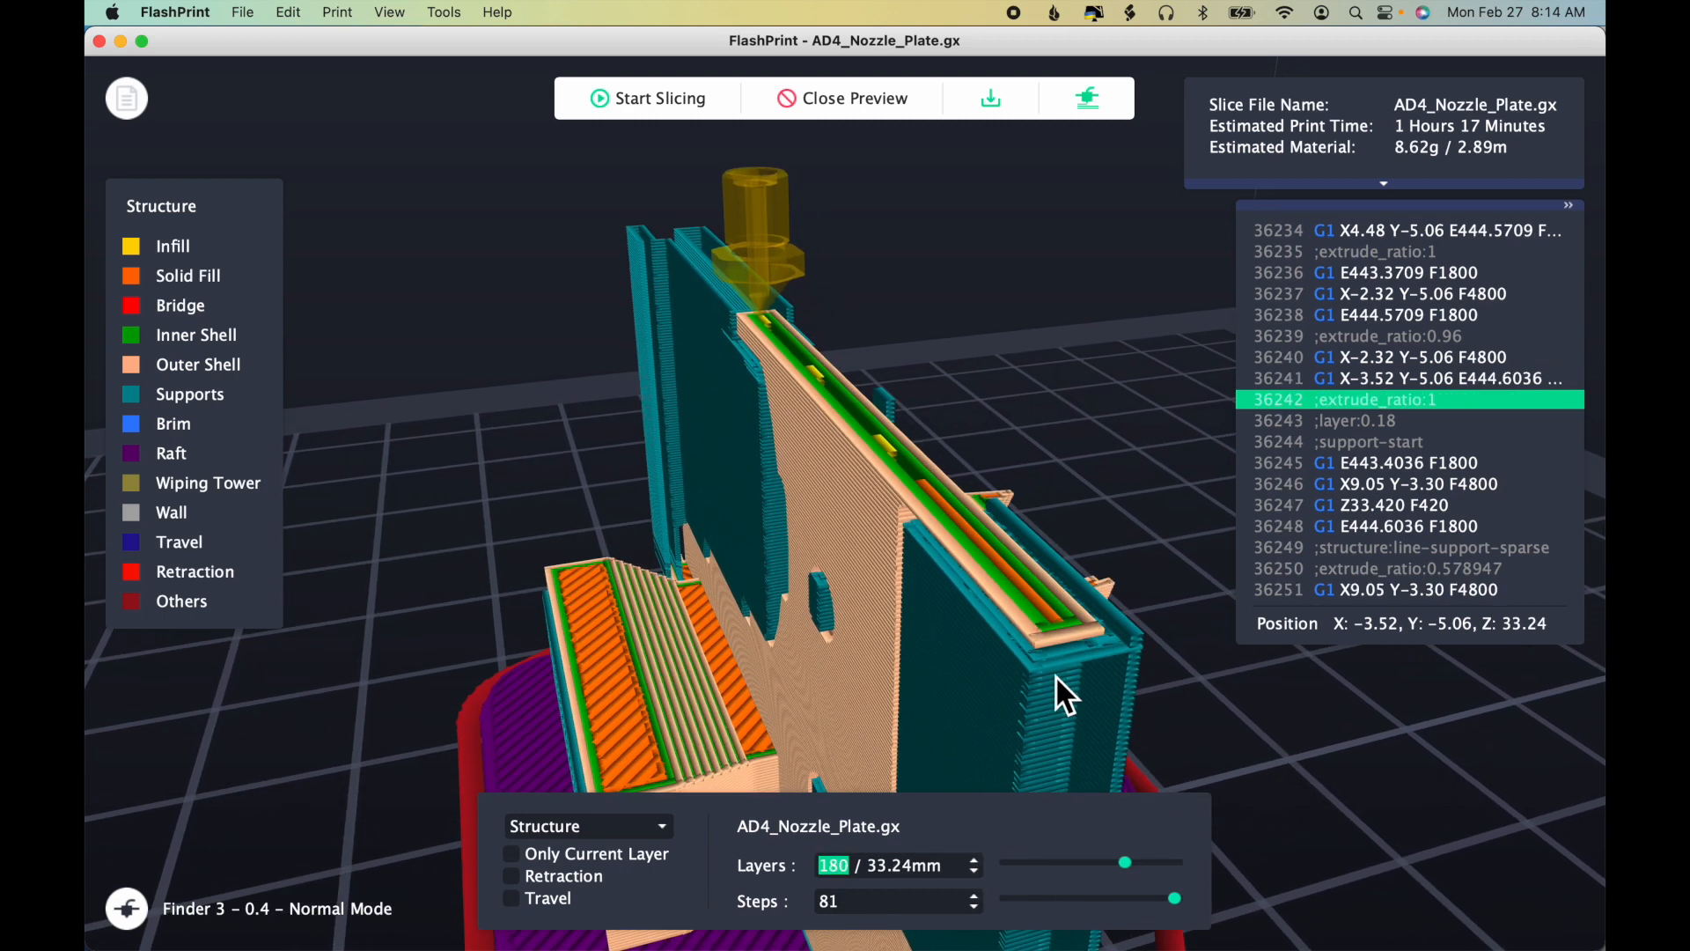
Step: Step the preview back to layer 176 and up to layer 179 to examine the support block's top solid layers
{"action": "key", "text": "Down"}
{"action": "key", "text": "Down"}
{"action": "key", "text": "Down"}
{"action": "key", "text": "Down"}
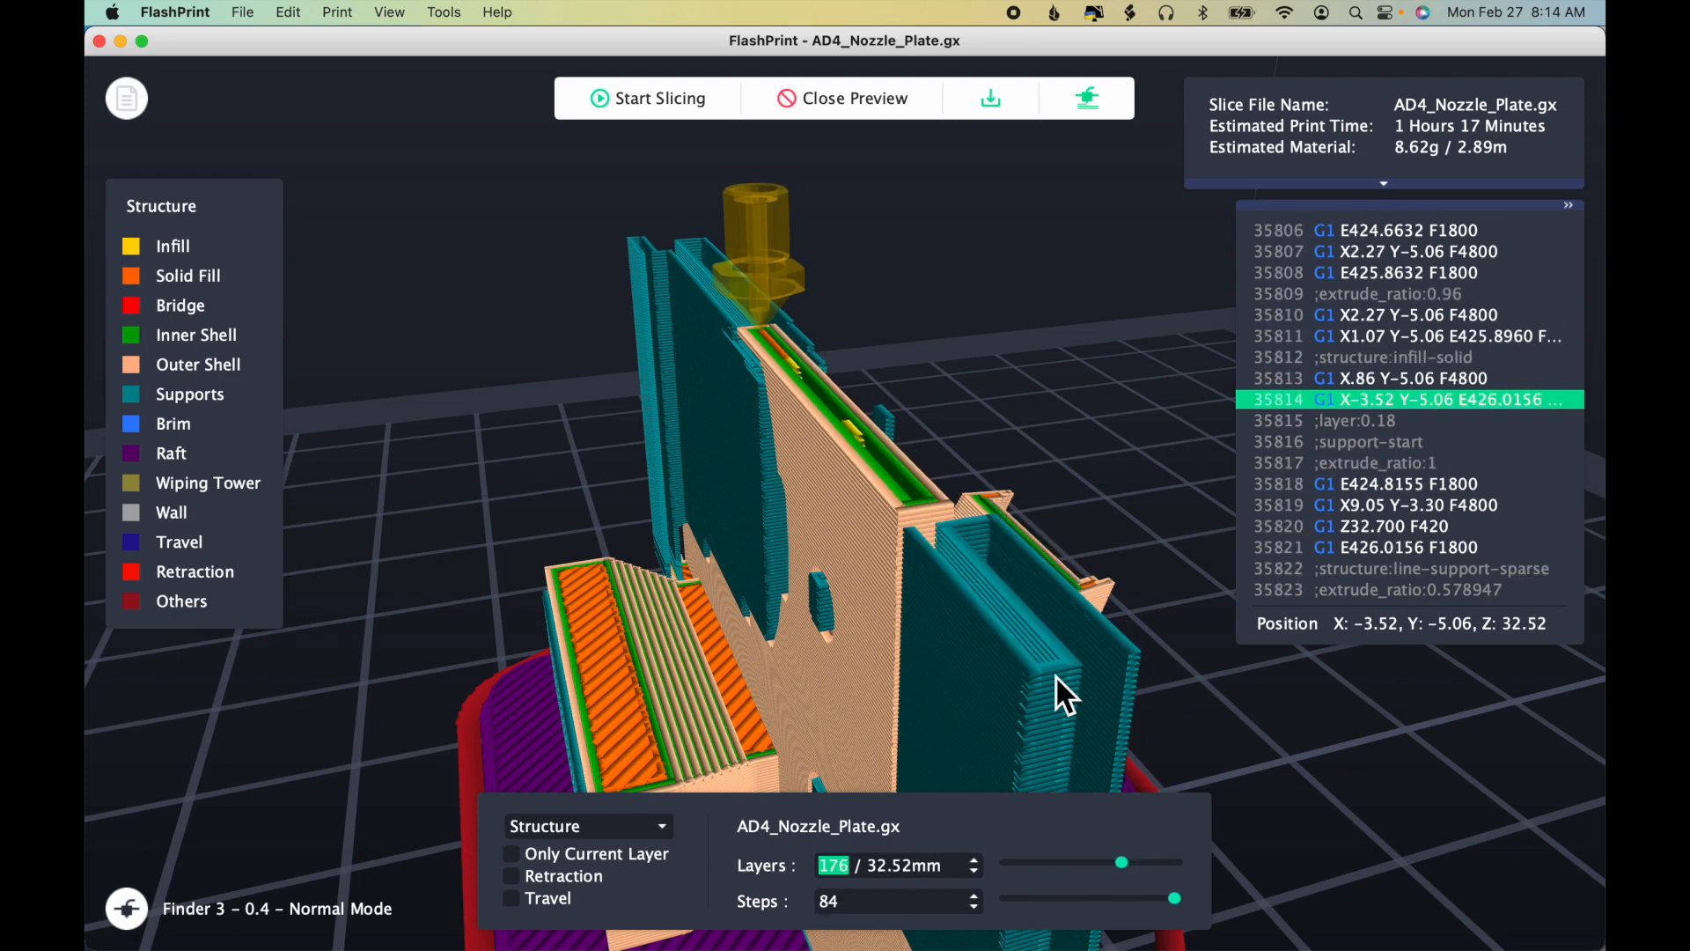
{"action": "left_click_drag", "start_coordinate": [1054, 674], "coordinate": [1057, 679]}
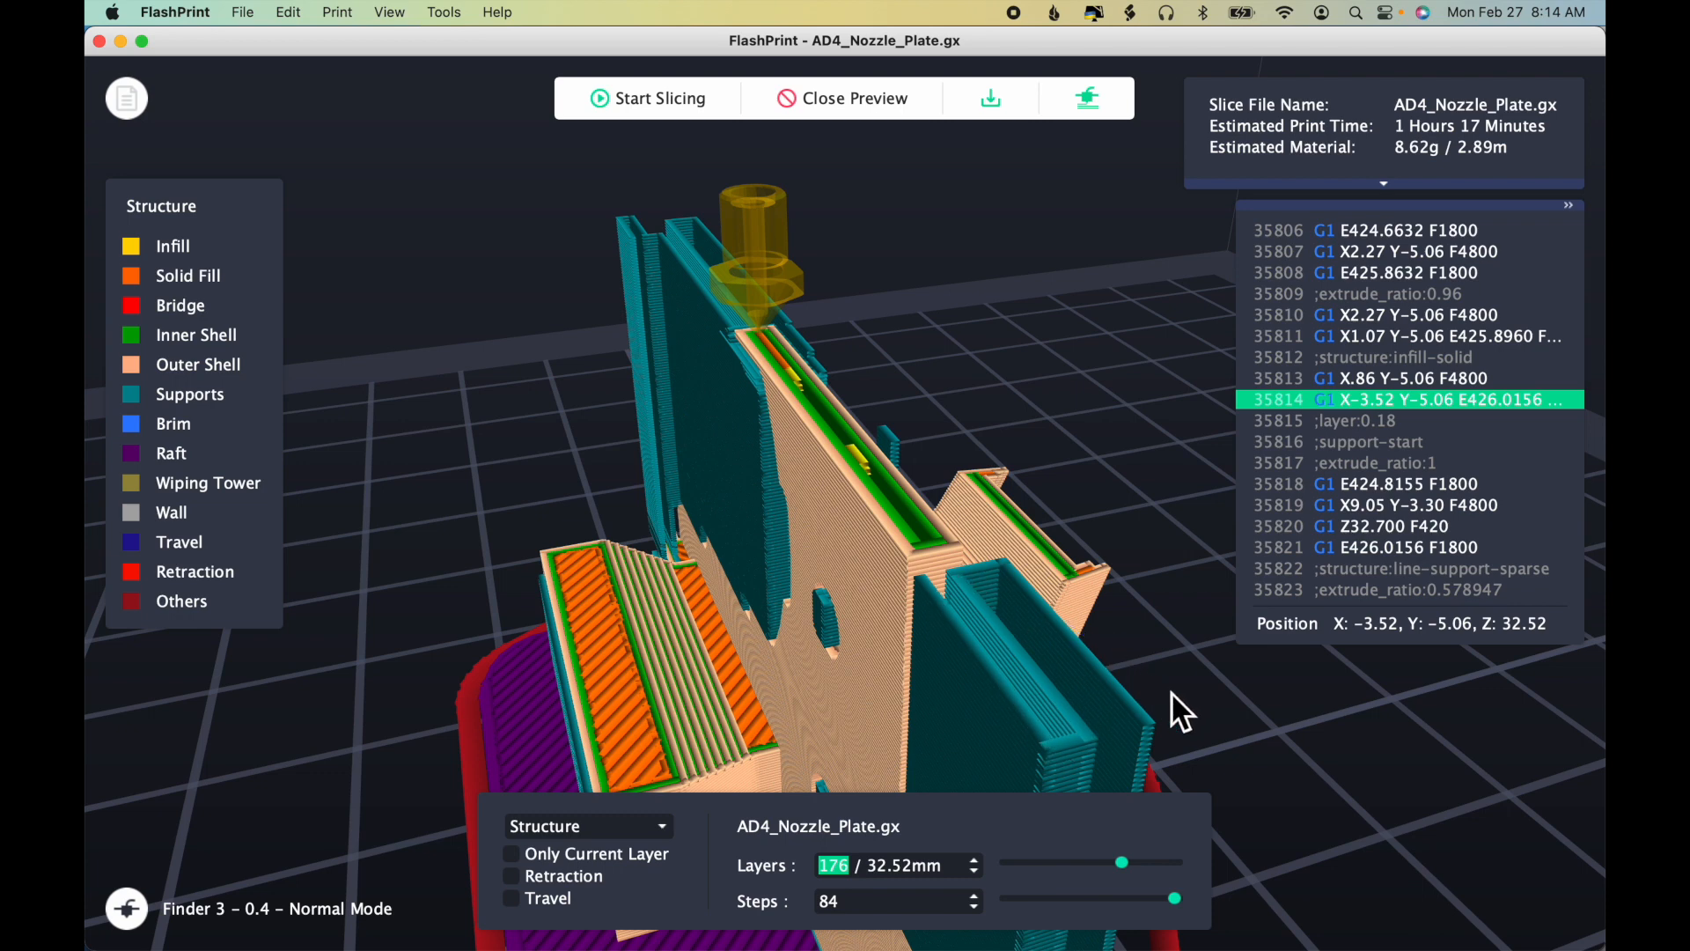
{"action": "key", "text": "Up"}
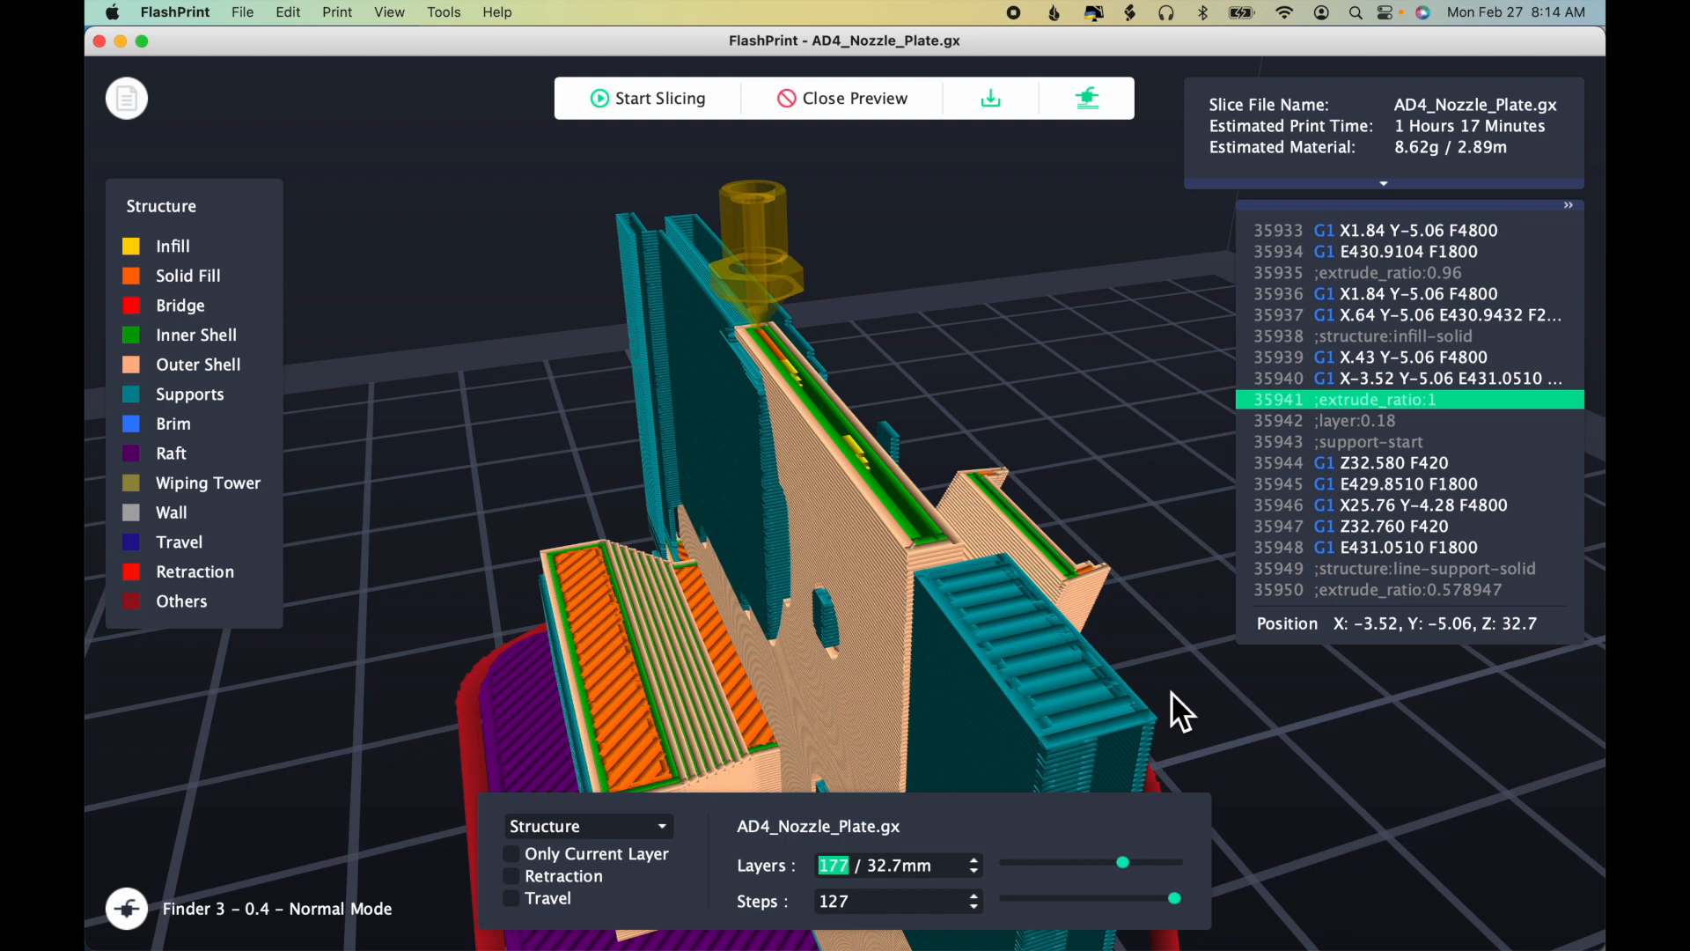
{"action": "key", "text": "Up"}
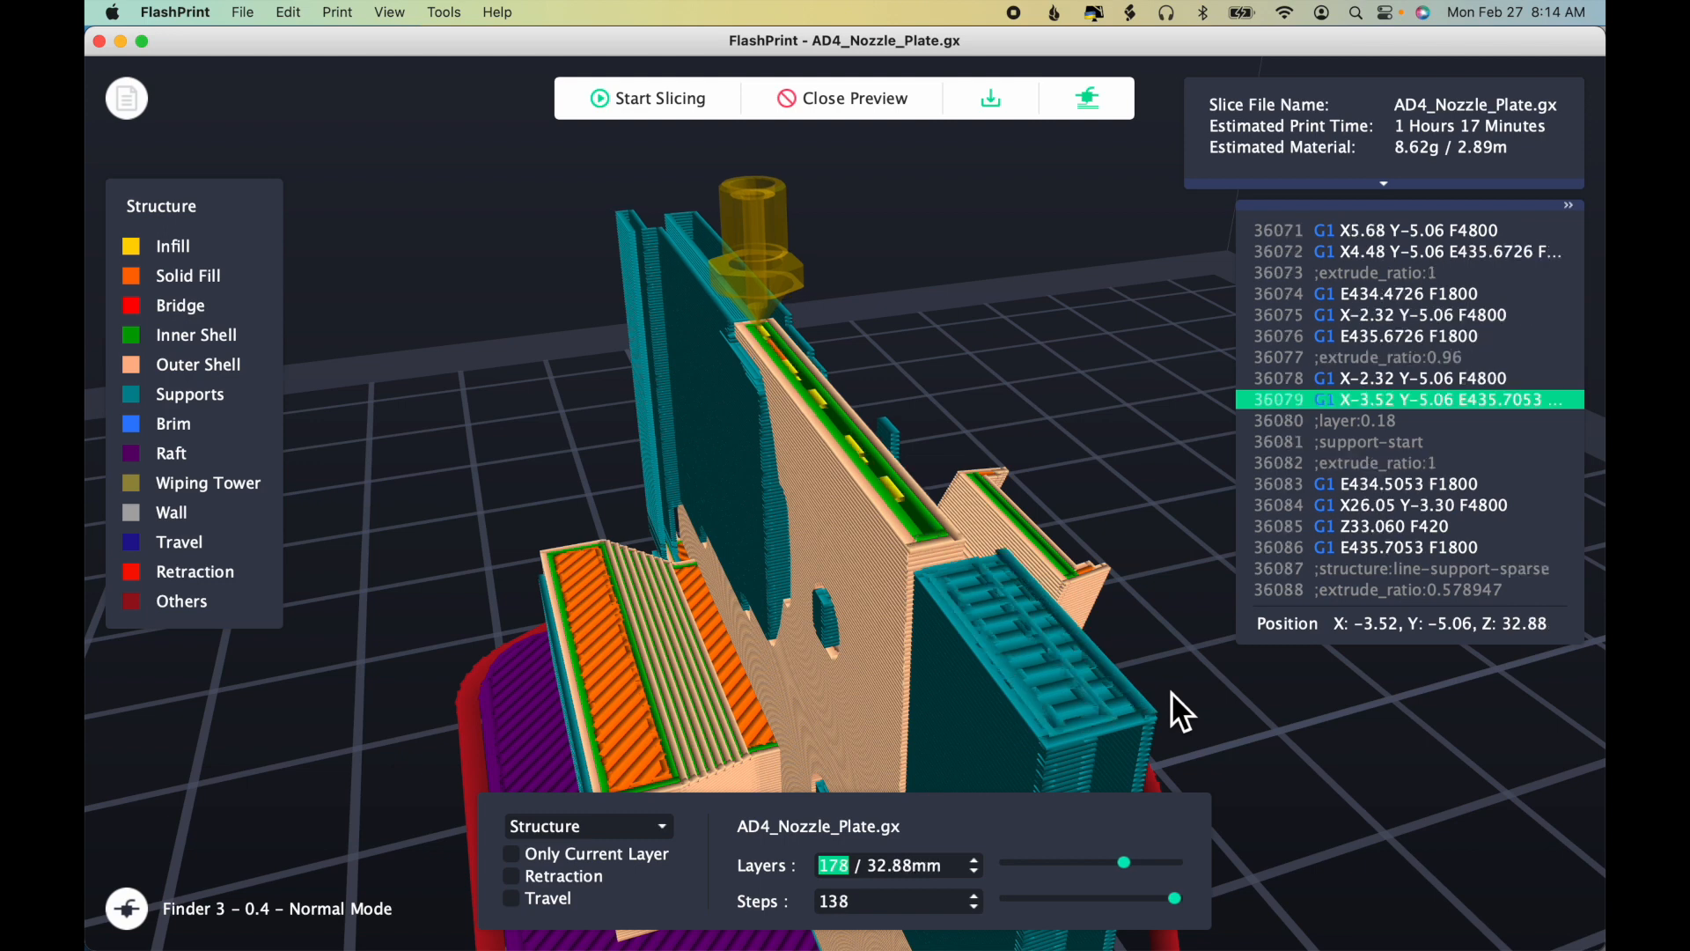
{"action": "key", "text": "Up"}
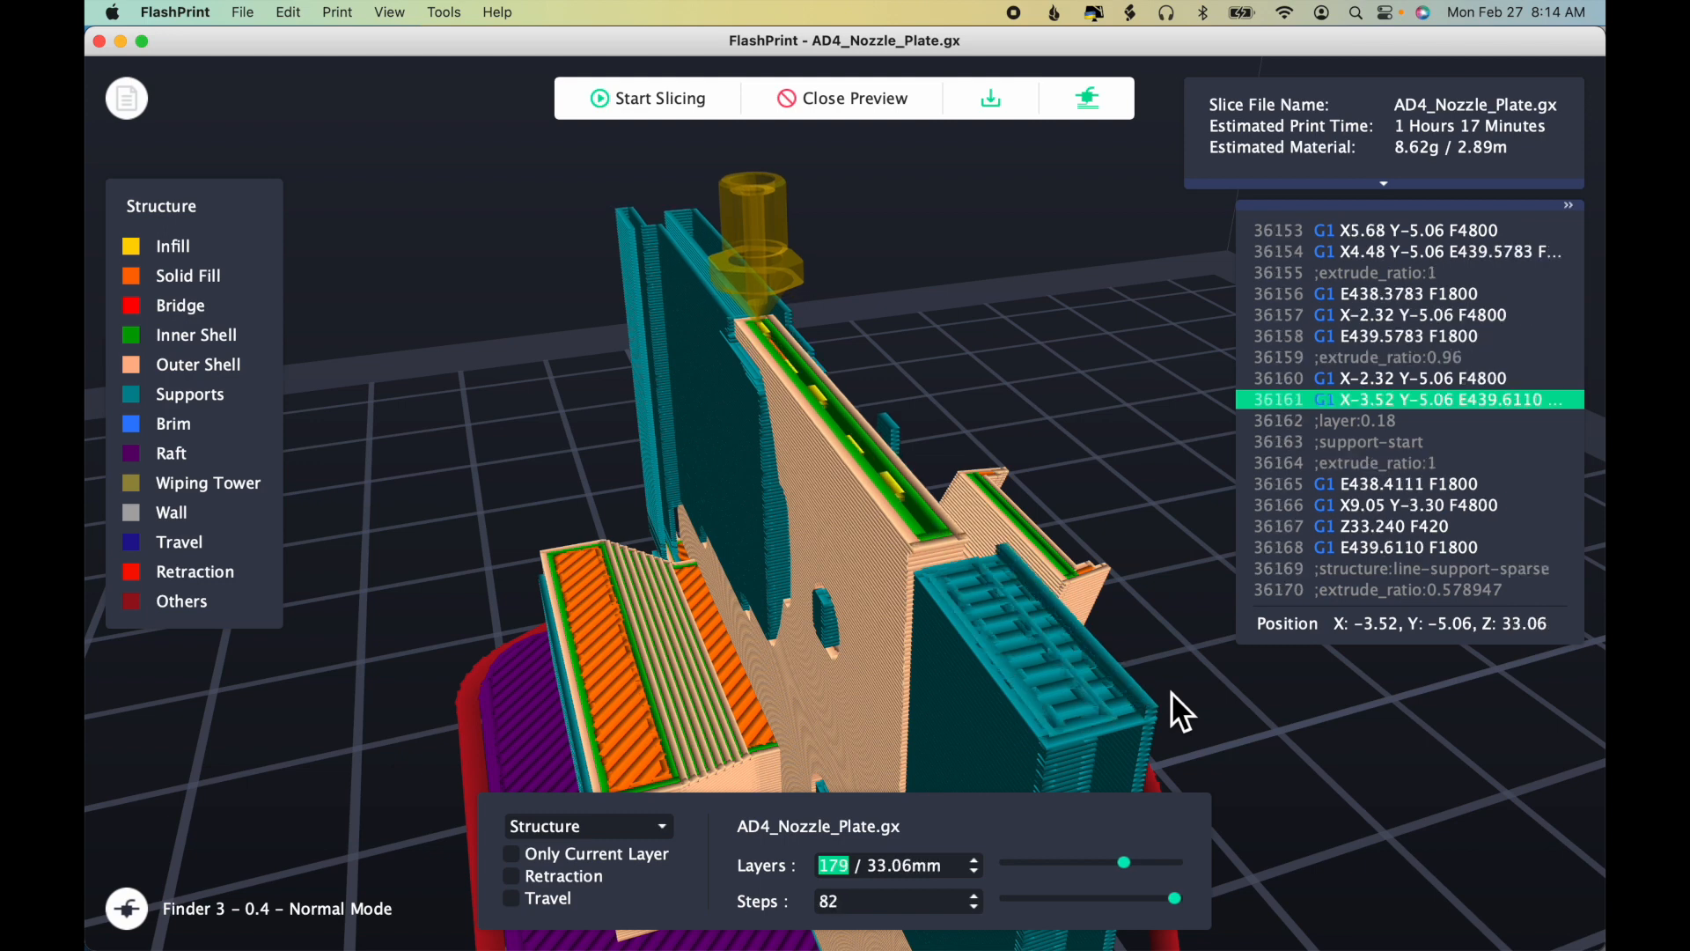